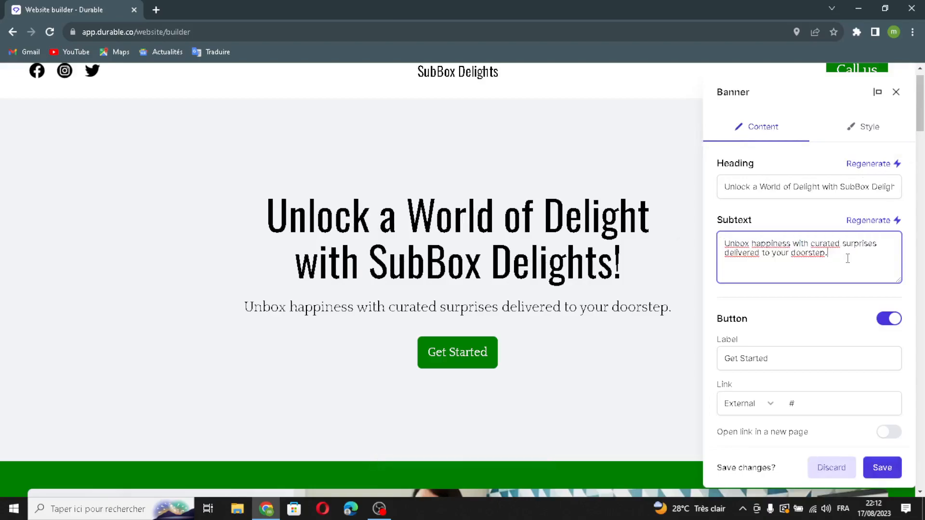
# Regenerate the banner's subtext, keeping the existing button label and link.
pyautogui.click(870, 221)
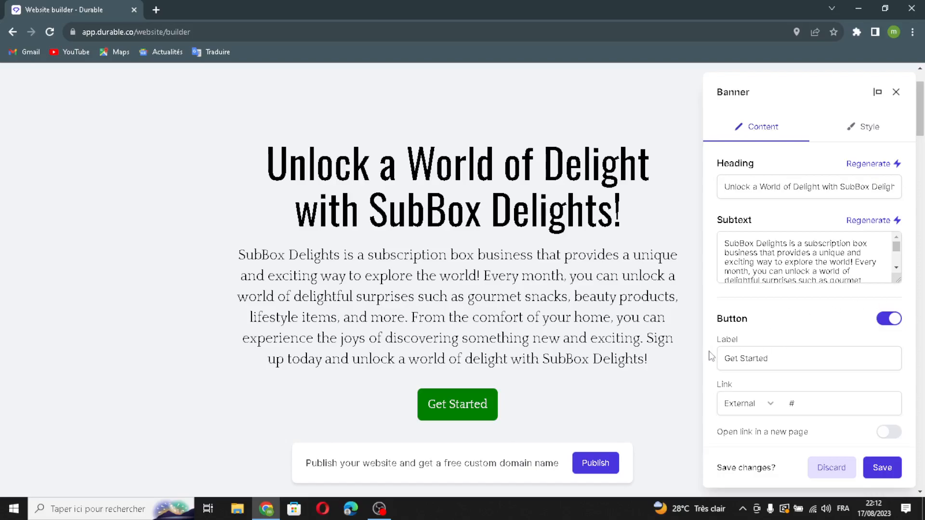
pyautogui.click(812, 358)
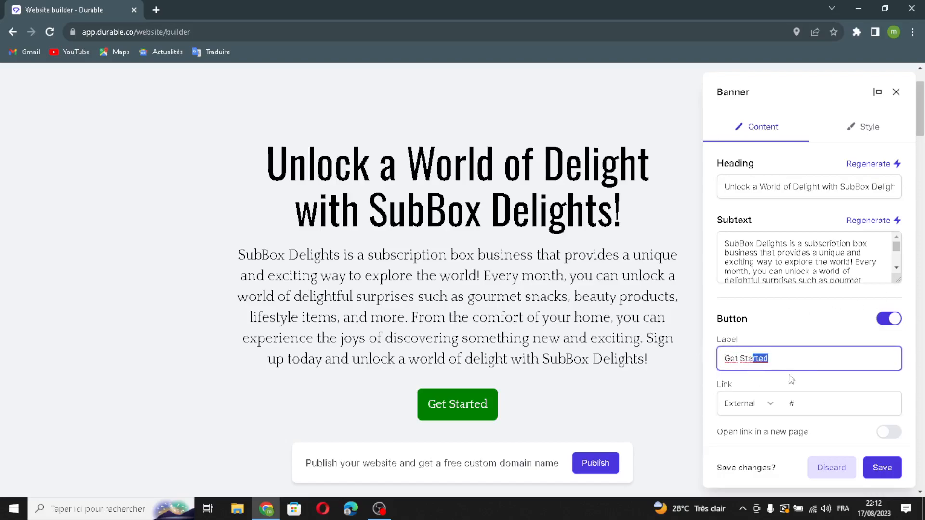
pyautogui.click(820, 403)
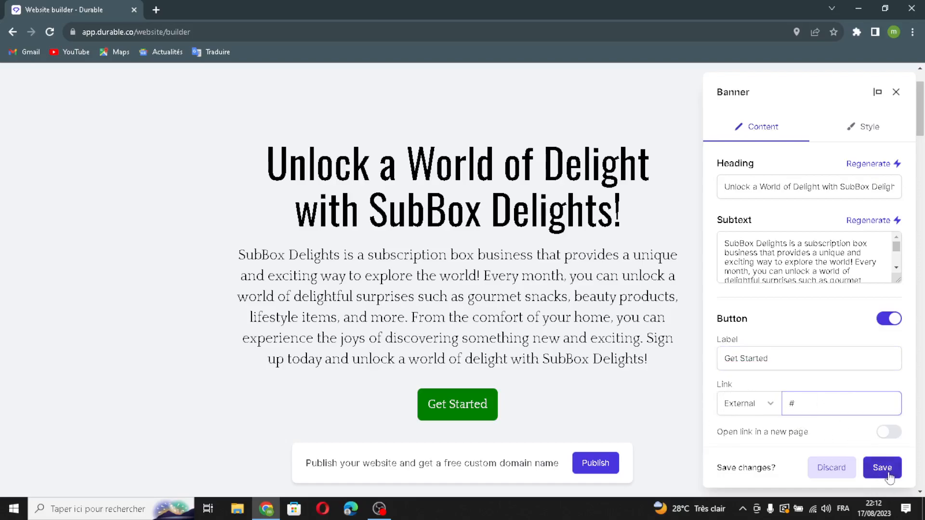
# Turn on Combine with header in the banner's style settings and save the banner changes.
pyautogui.click(869, 128)
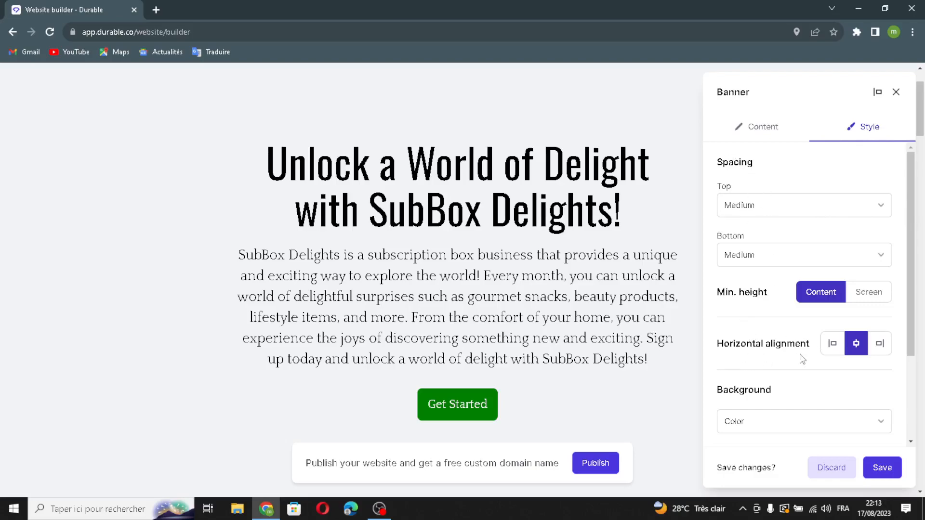
pyautogui.scroll(-3, 800, 404)
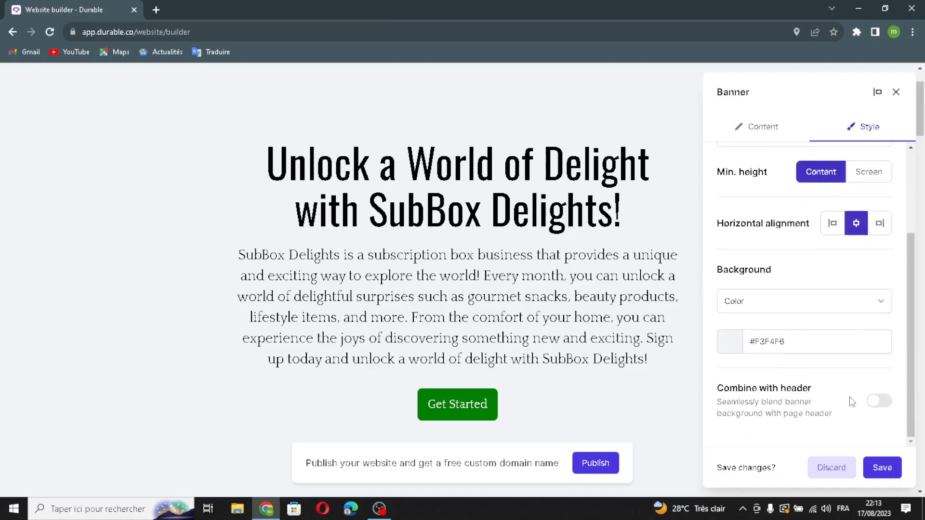
pyautogui.click(874, 406)
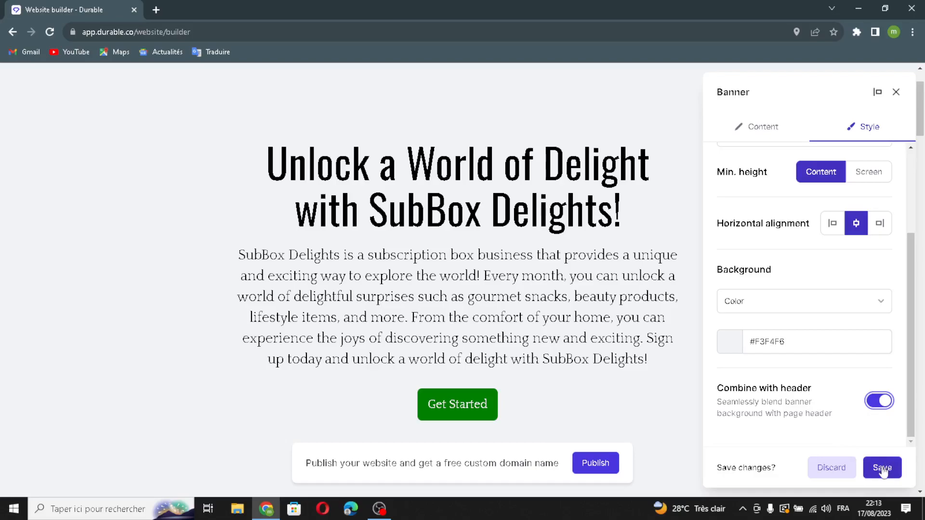
pyautogui.click(881, 467)
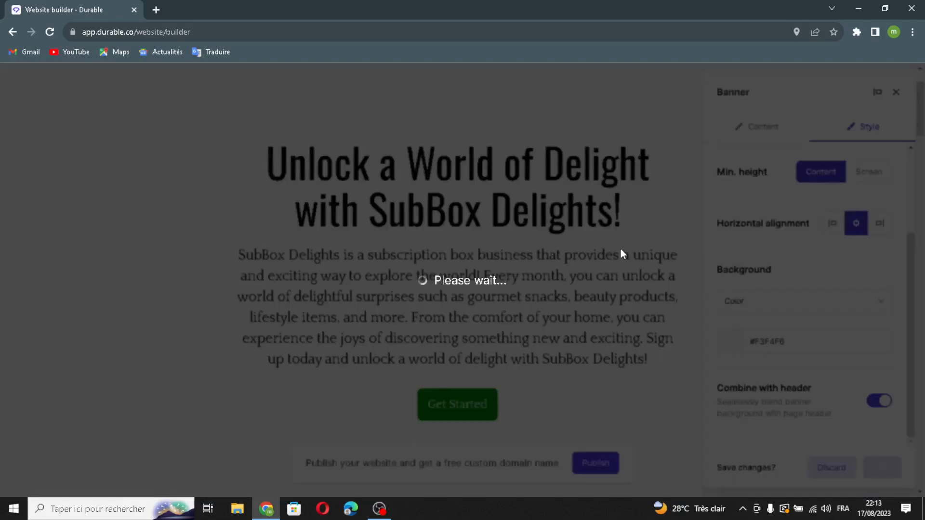
# Regenerate the picture in the image section below the banner, review its style settings and save the section.
pyautogui.scroll(-4, 624, 270)
pyautogui.scroll(-8, 623, 270)
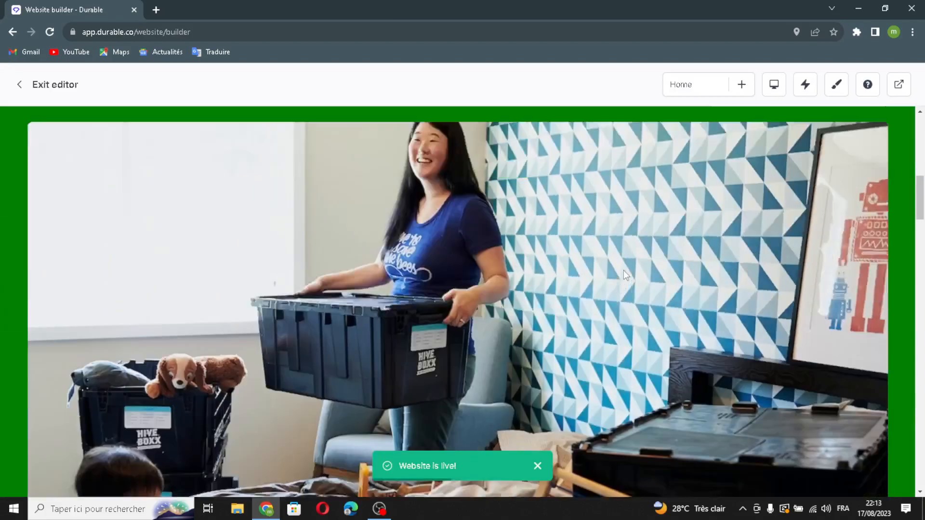
pyautogui.scroll(1, 347, 325)
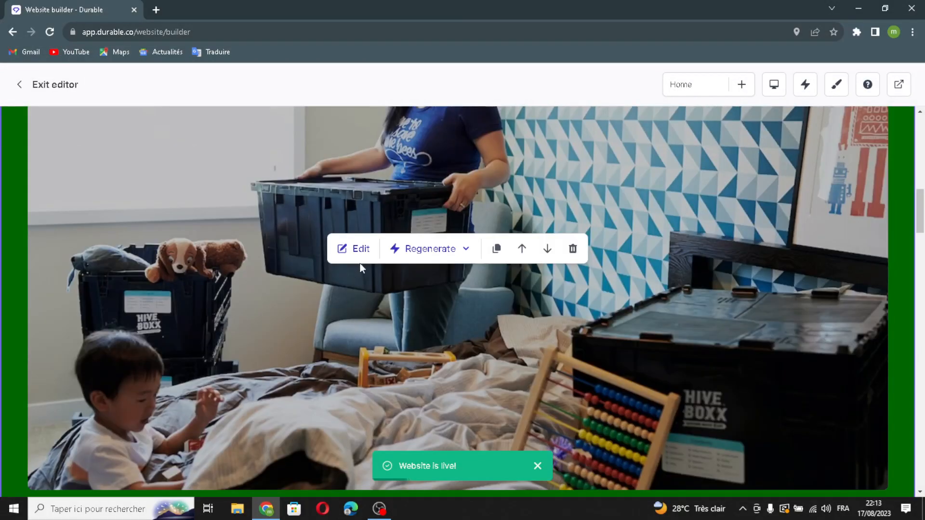
pyautogui.click(362, 248)
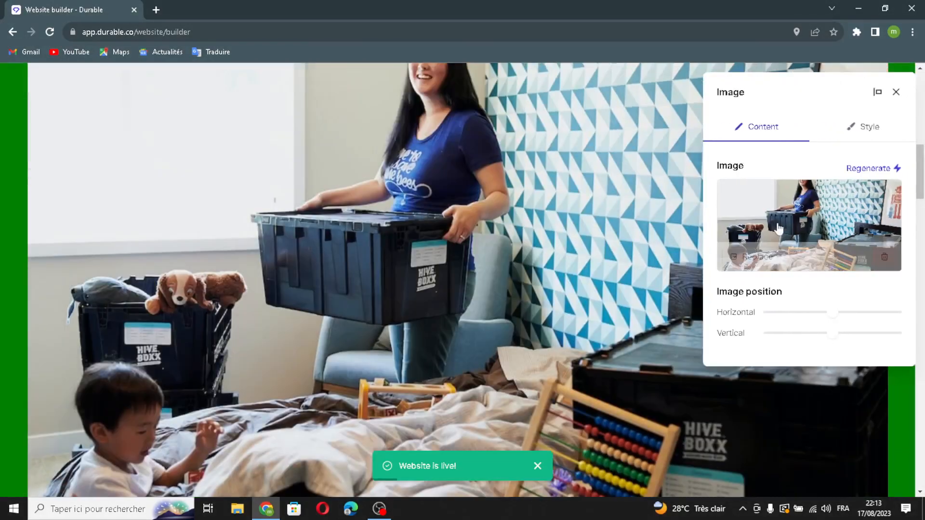
pyautogui.click(869, 168)
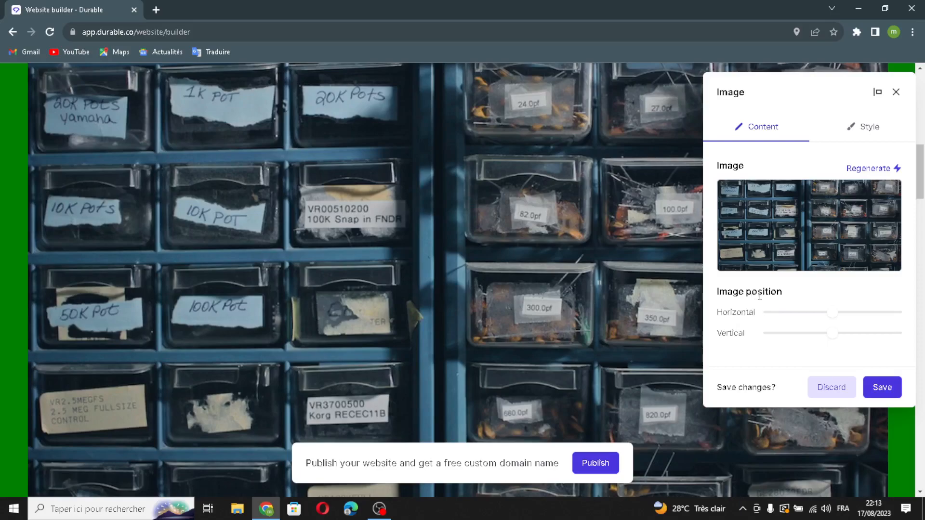
pyautogui.click(865, 129)
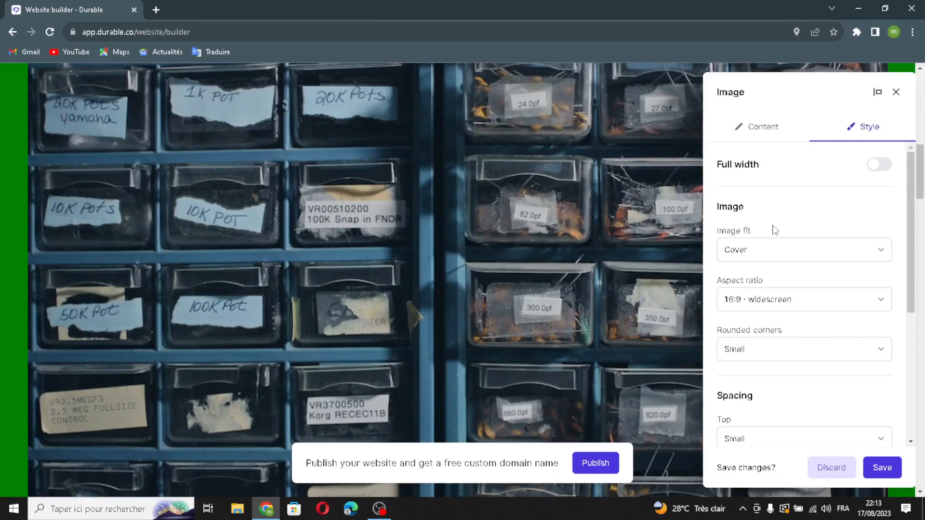
pyautogui.scroll(-5, 763, 385)
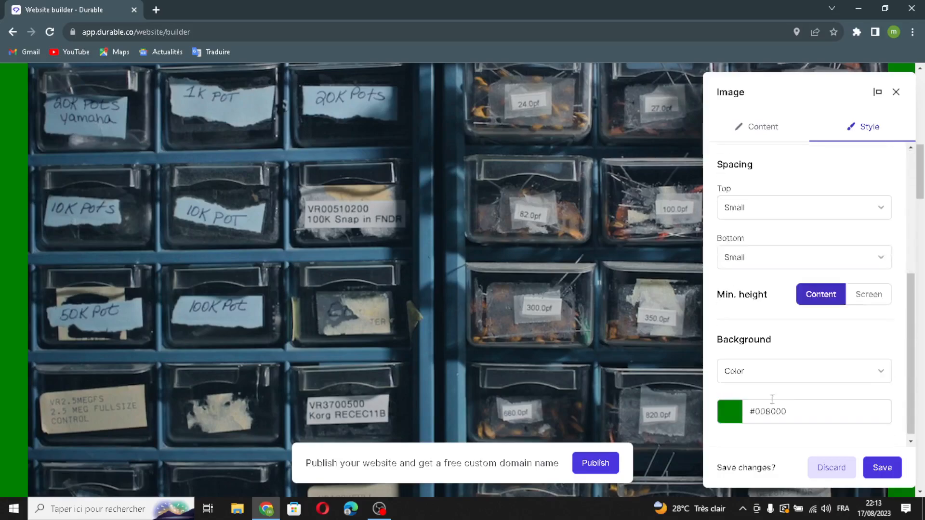
pyautogui.click(878, 465)
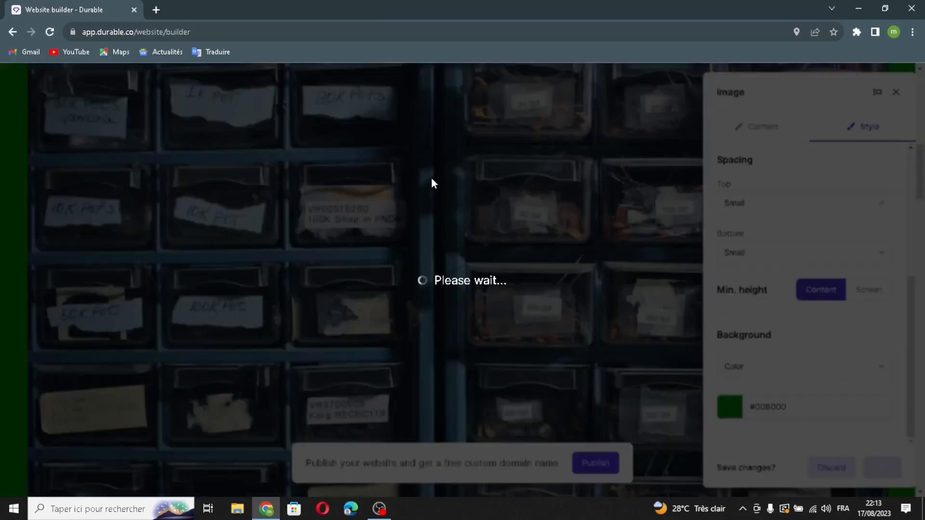
# Open the About SubBox Delights text section for editing, examine its content and style settings, and close it.
pyautogui.scroll(-10, 483, 212)
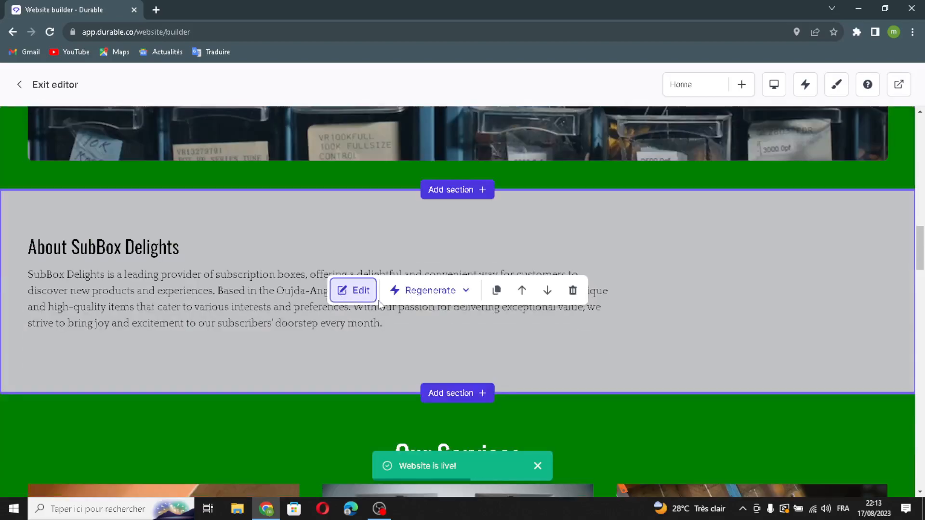
pyautogui.click(346, 290)
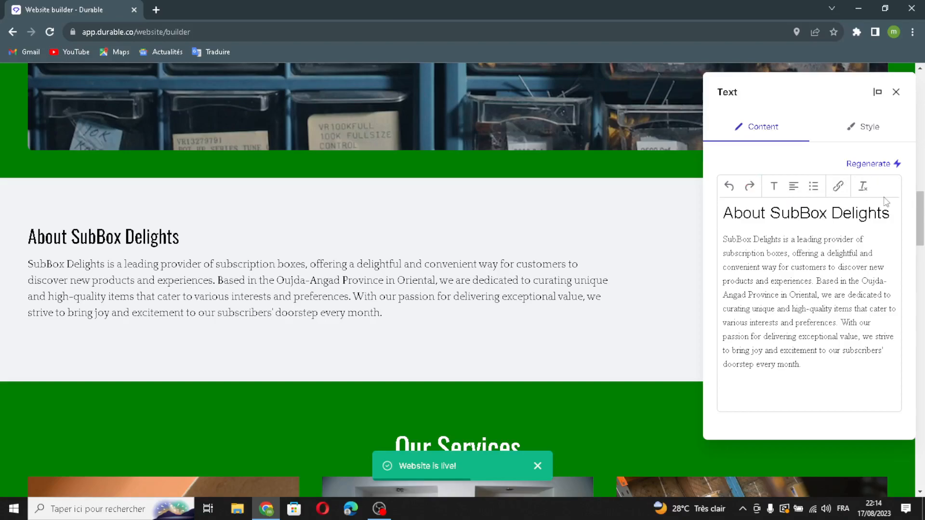
pyautogui.click(869, 127)
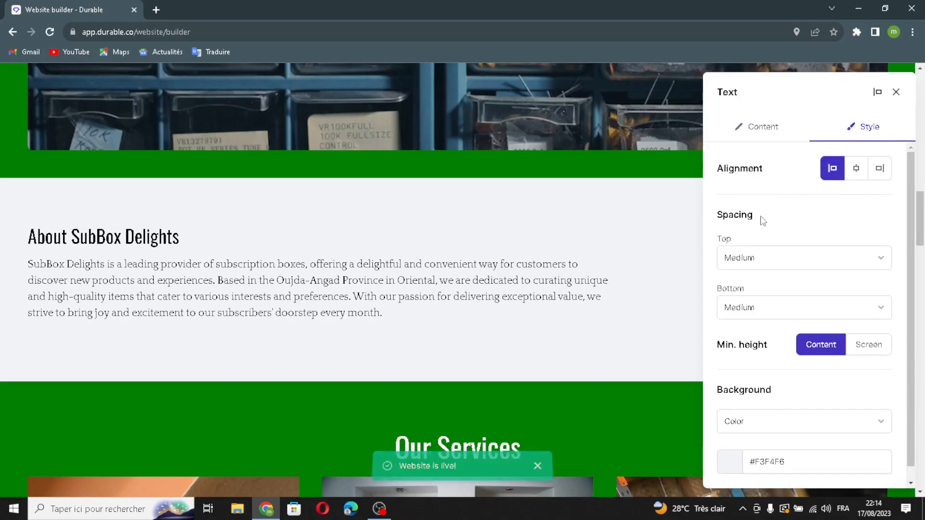
pyautogui.scroll(-1, 766, 241)
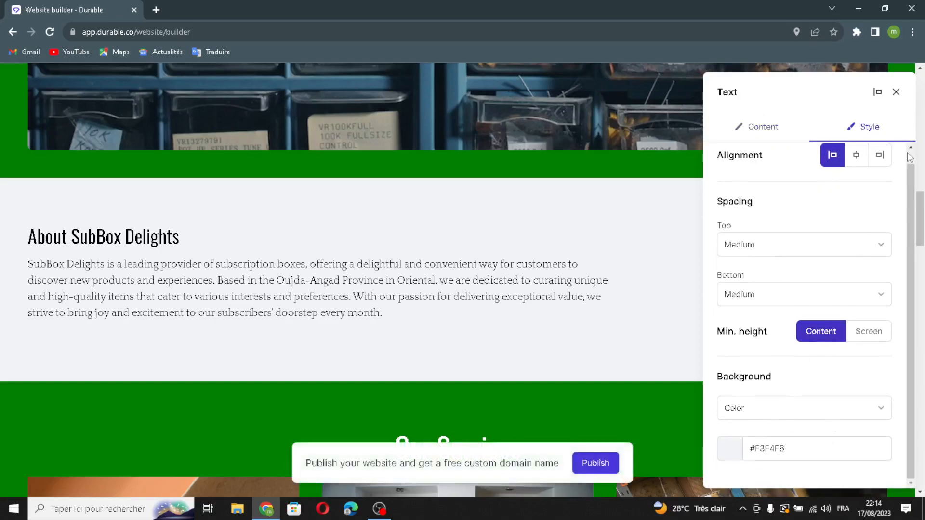
pyautogui.scroll(1, 837, 174)
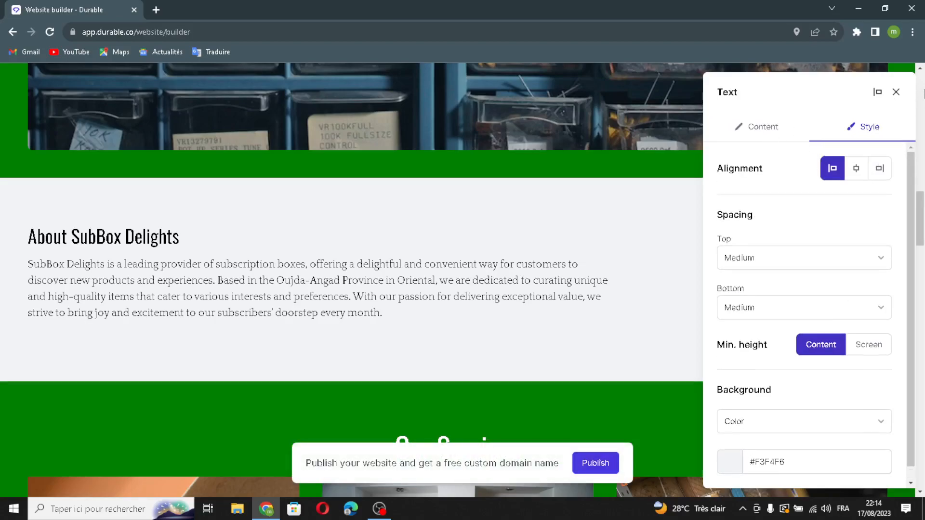
pyautogui.click(895, 91)
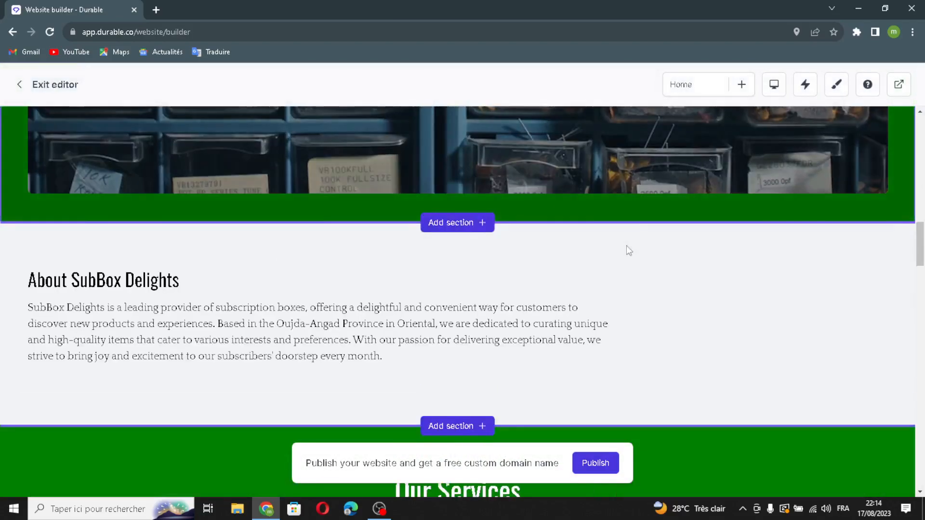
# Add a list item with a regenerated image and generated content text to the Our Services section and save the item.
pyautogui.scroll(-4, 629, 246)
pyautogui.scroll(-5, 658, 233)
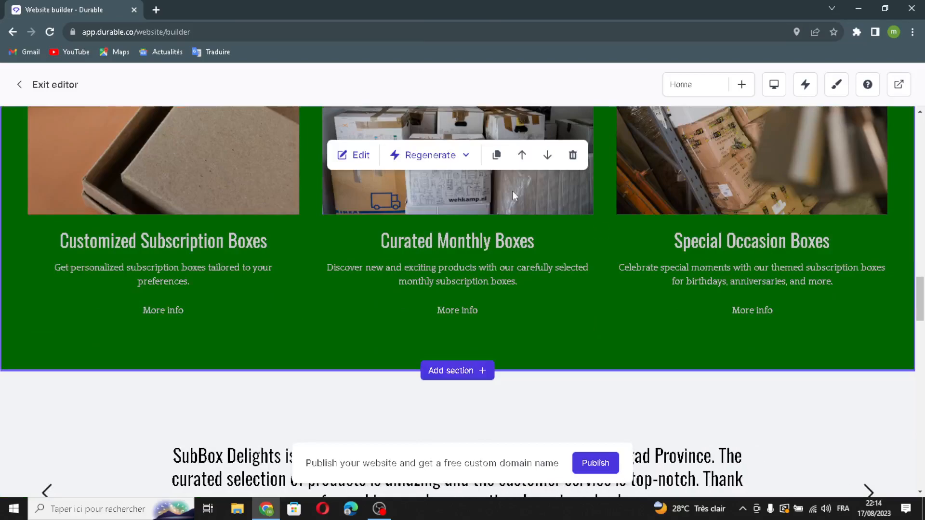
pyautogui.click(356, 155)
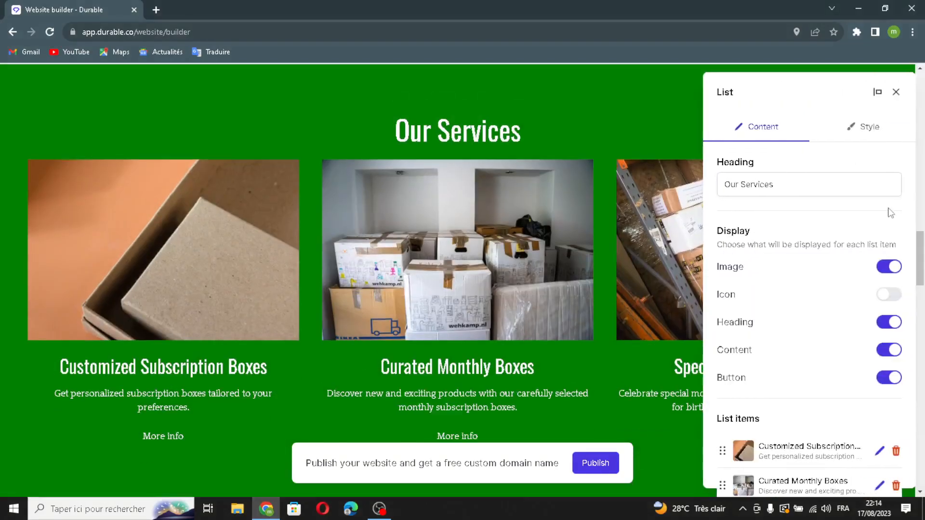
pyautogui.click(806, 188)
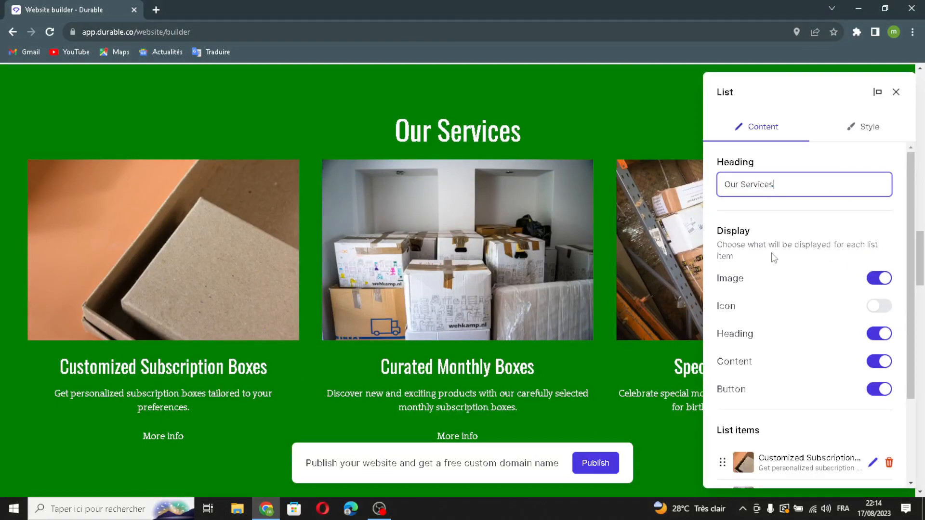
pyautogui.scroll(-1, 848, 263)
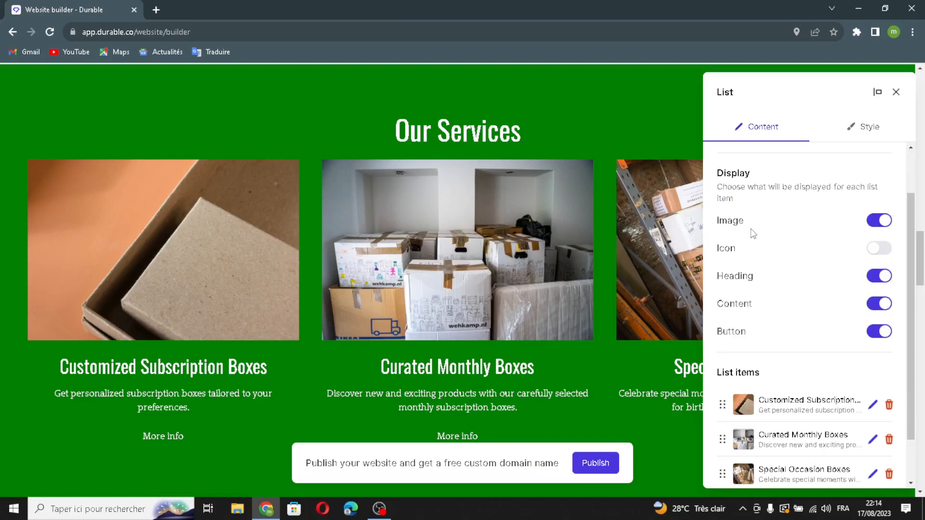
pyautogui.scroll(-1, 829, 268)
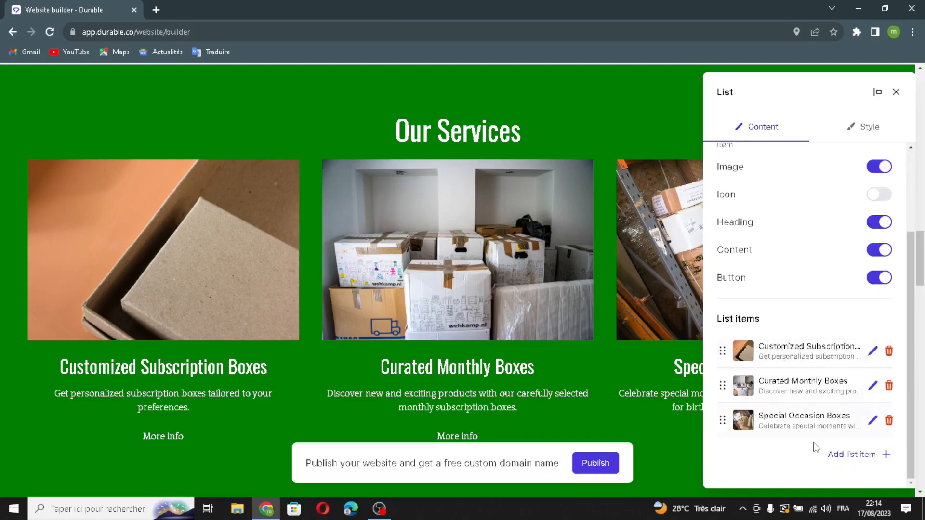
pyautogui.click(854, 459)
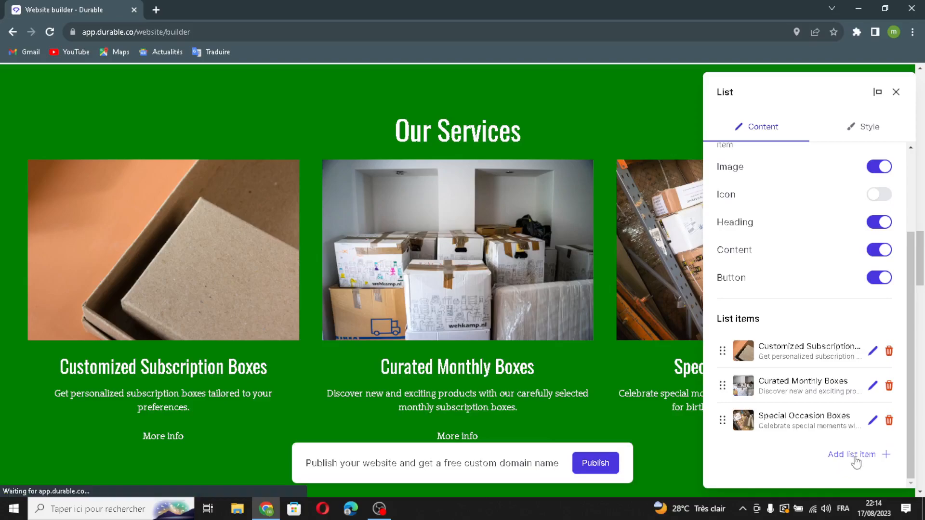
pyautogui.click(567, 152)
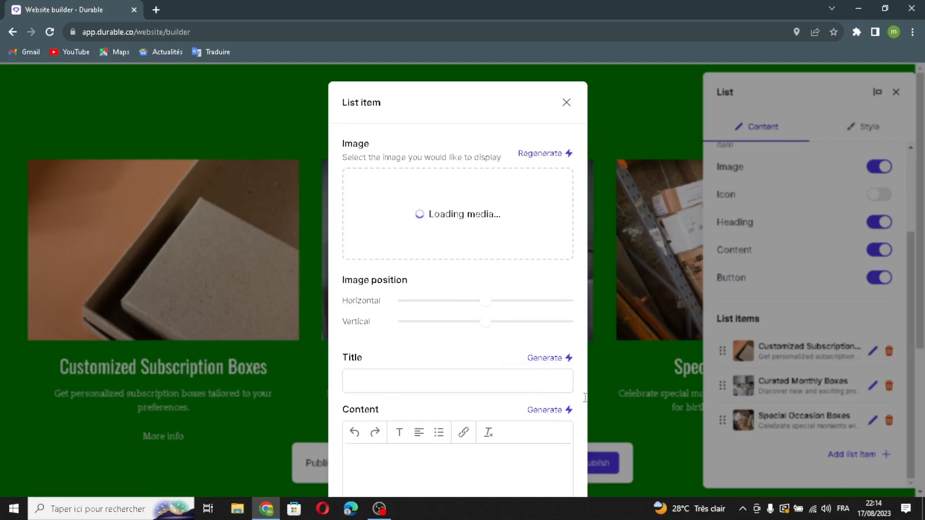
pyautogui.click(549, 413)
pyautogui.scroll(-3, 551, 415)
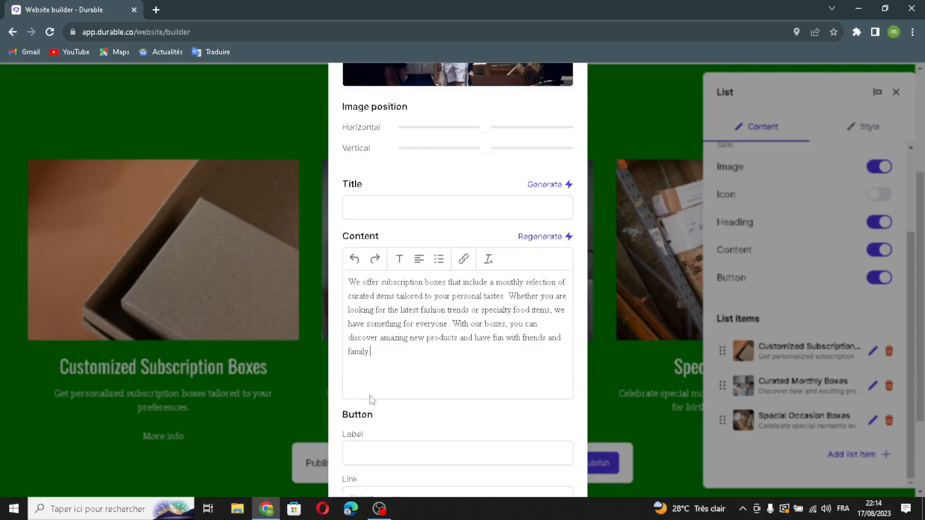
pyautogui.scroll(-2, 407, 432)
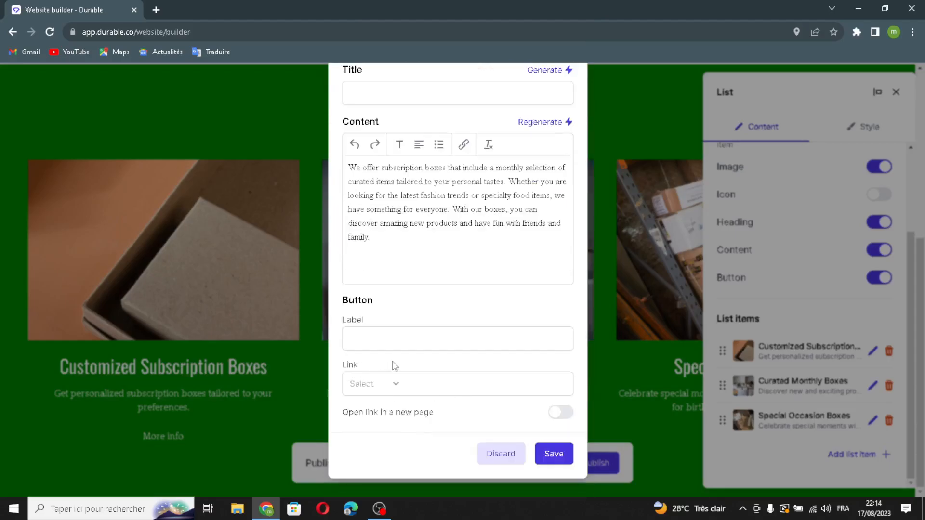
pyautogui.click(553, 452)
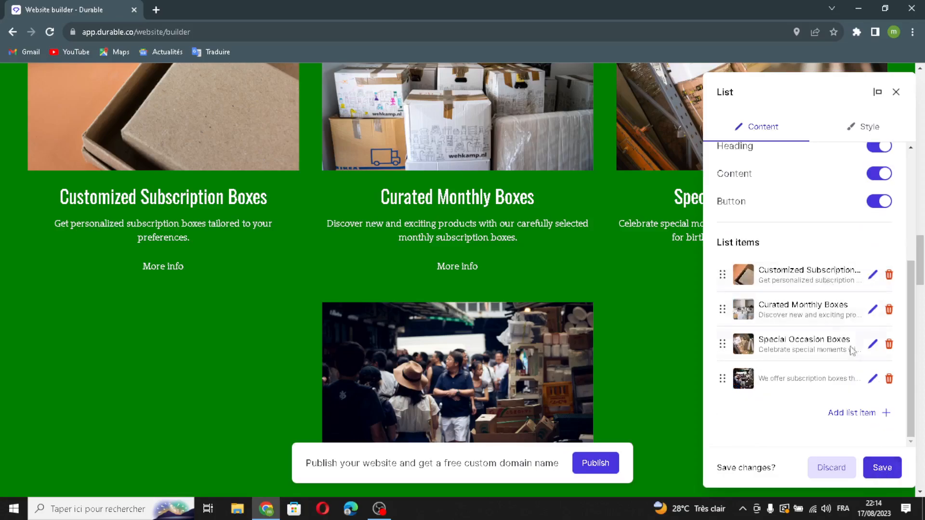
# Set the Our Services list's vertical alignment to bottom and save the section changes.
pyautogui.click(854, 128)
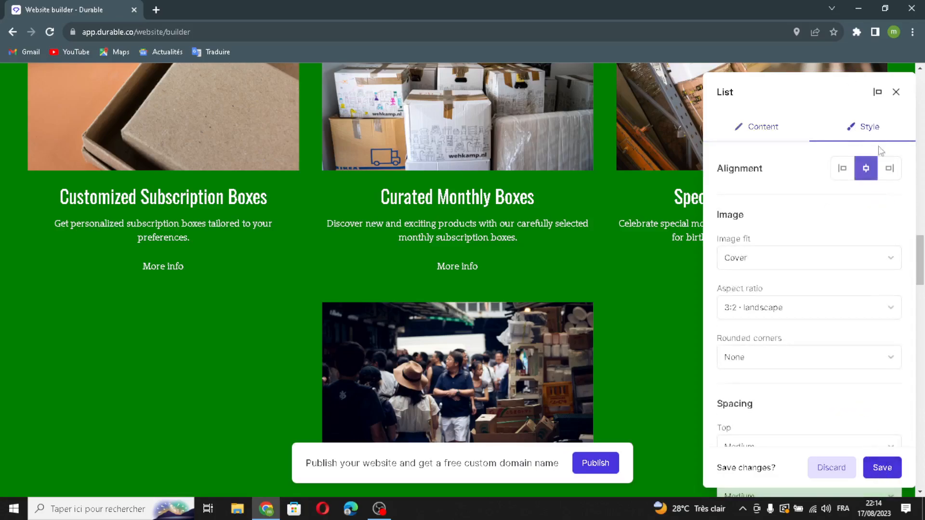
pyautogui.scroll(-4, 886, 163)
pyautogui.scroll(4, 848, 180)
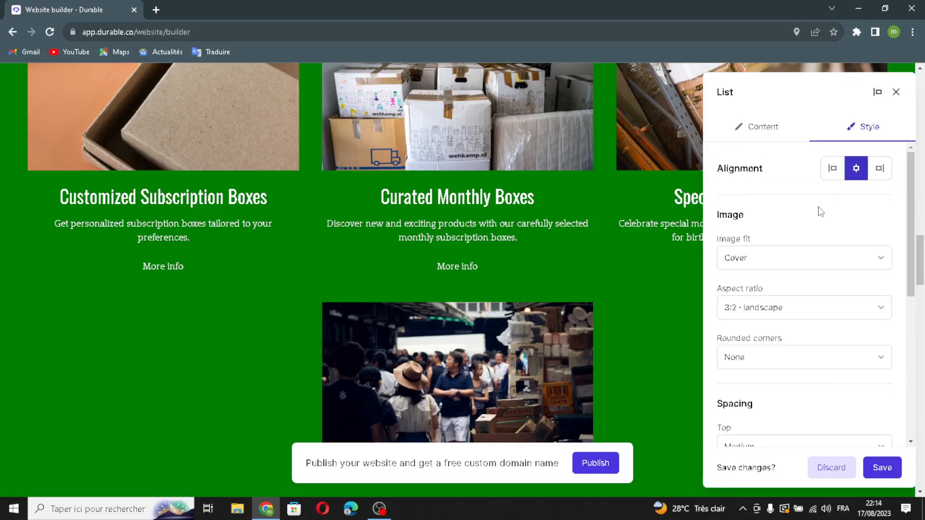
pyautogui.scroll(-5, 788, 270)
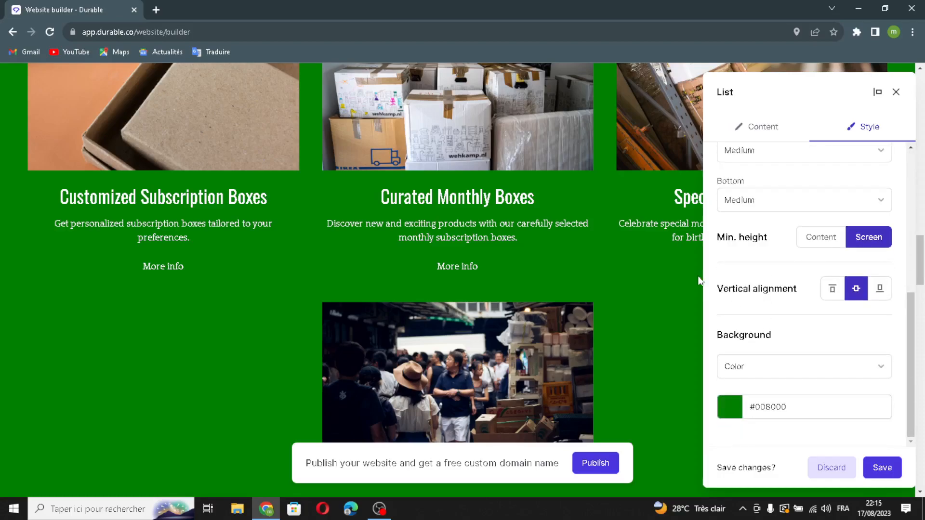
pyautogui.click(830, 294)
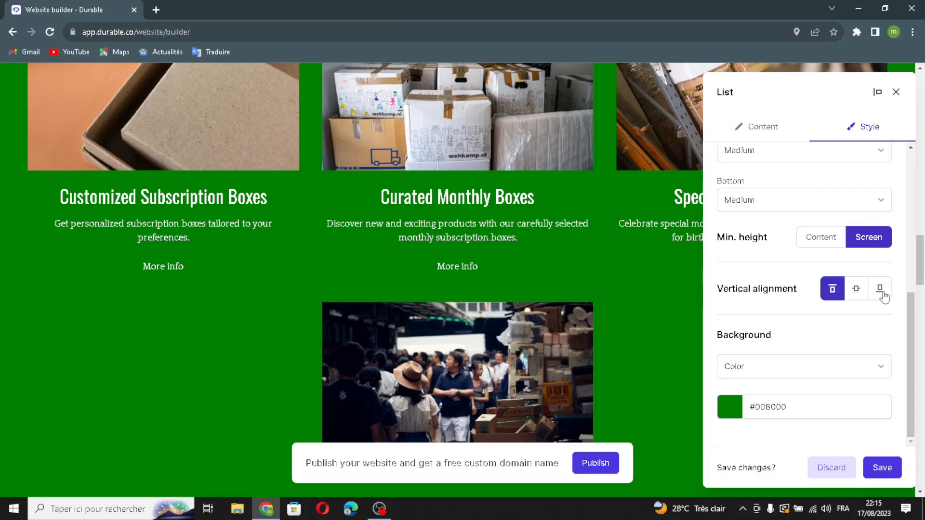
pyautogui.click(880, 293)
pyautogui.click(879, 468)
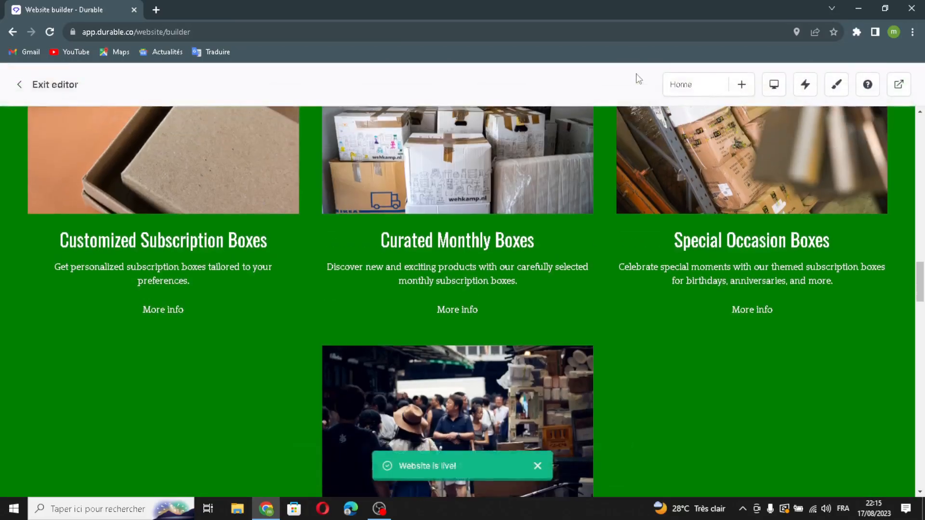
# Add a testimonial with a generated quote and generated author name to the Testimonials section, and save the item and the section.
pyautogui.scroll(-7, 657, 202)
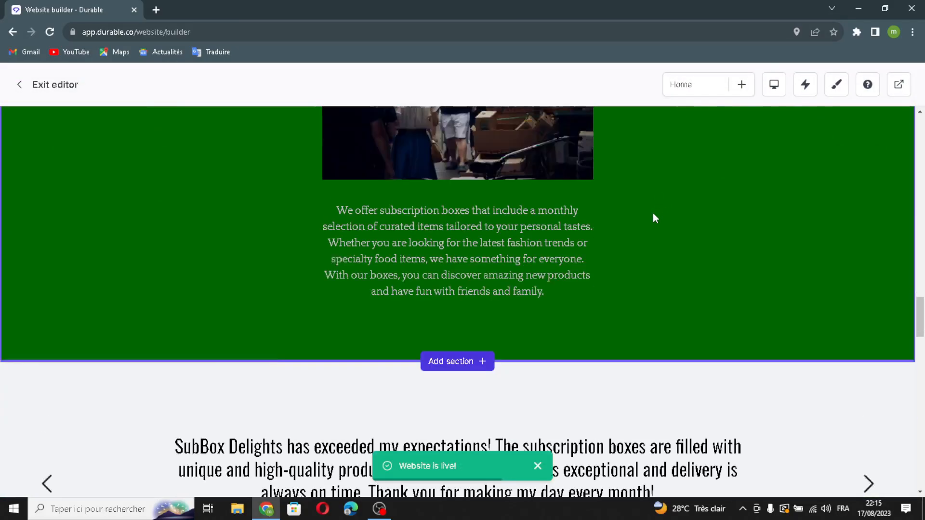
pyautogui.scroll(3, 652, 213)
pyautogui.scroll(-3, 651, 215)
pyautogui.moveTo(372, 233)
pyautogui.click(354, 215)
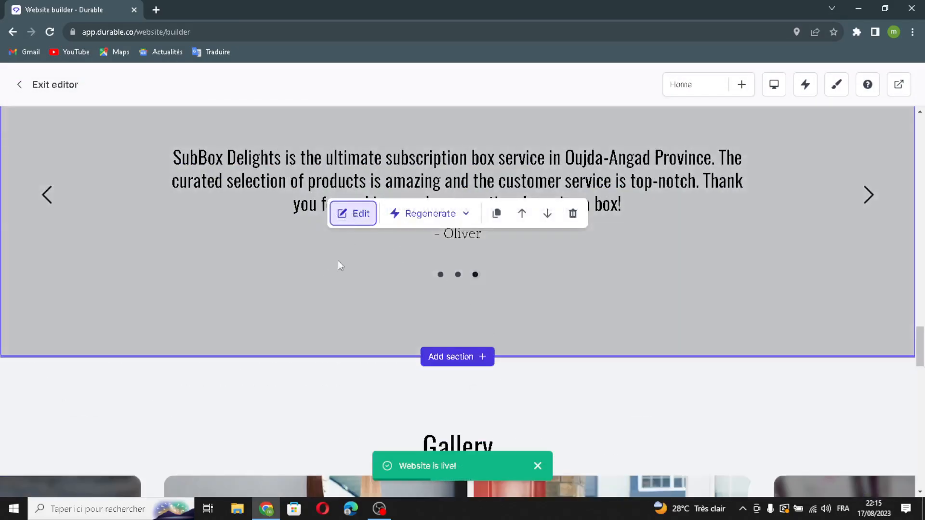
pyautogui.click(857, 283)
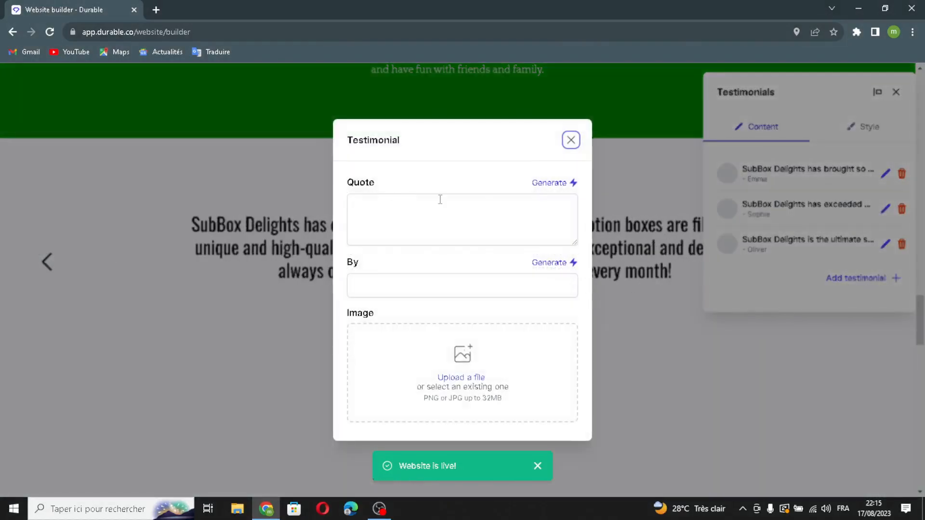
pyautogui.click(551, 183)
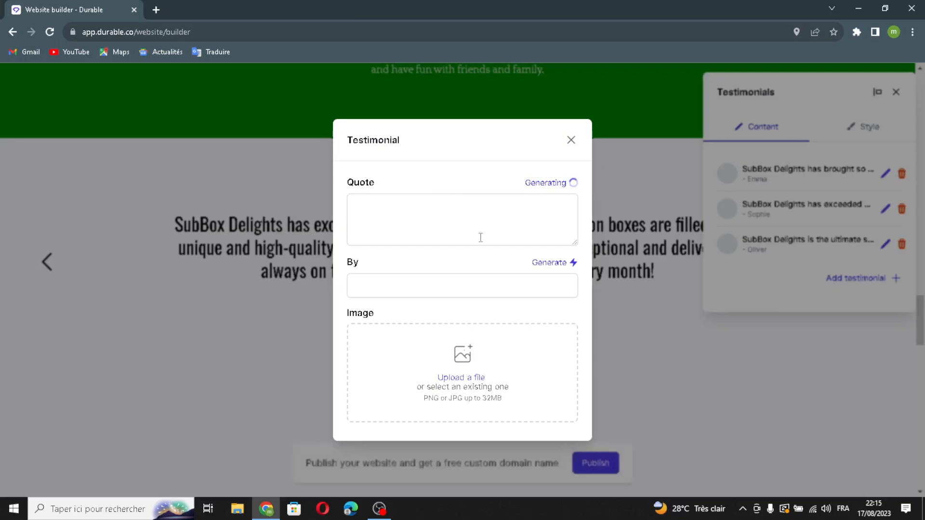
pyautogui.click(567, 240)
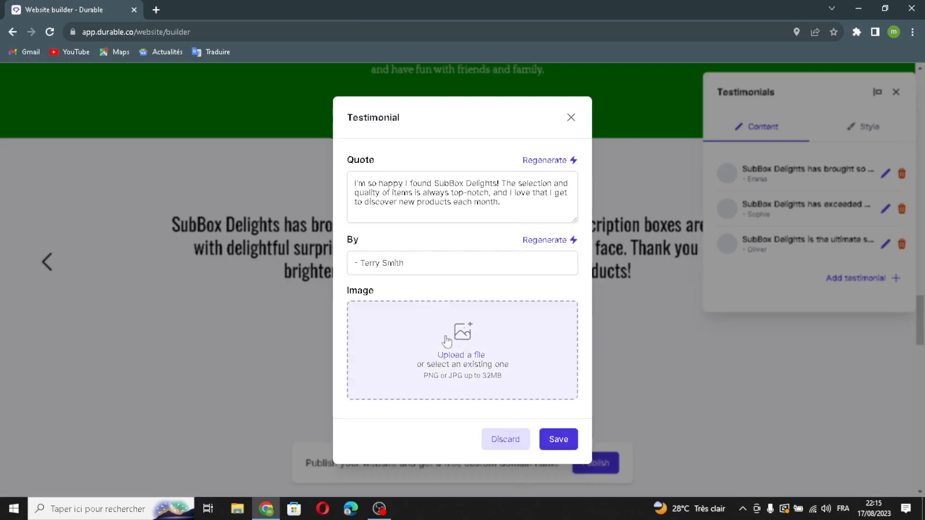
pyautogui.click(556, 439)
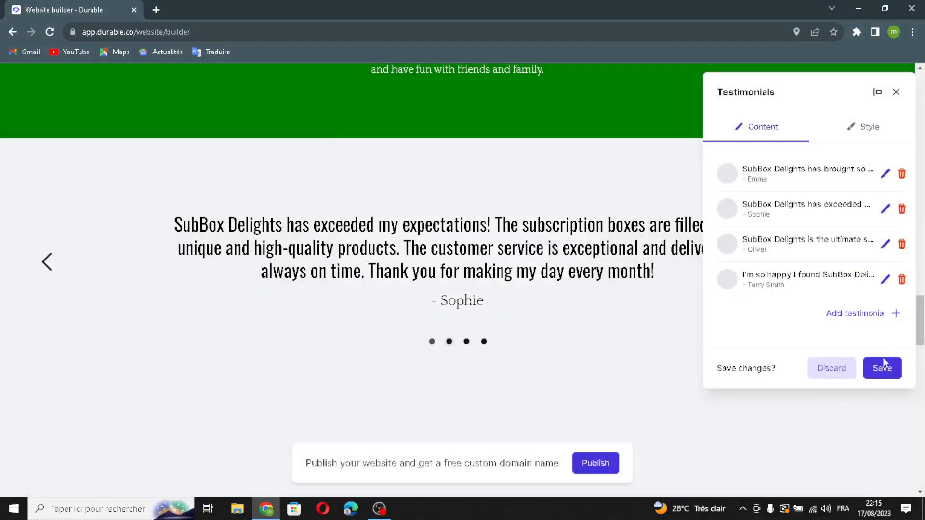
pyautogui.click(882, 362)
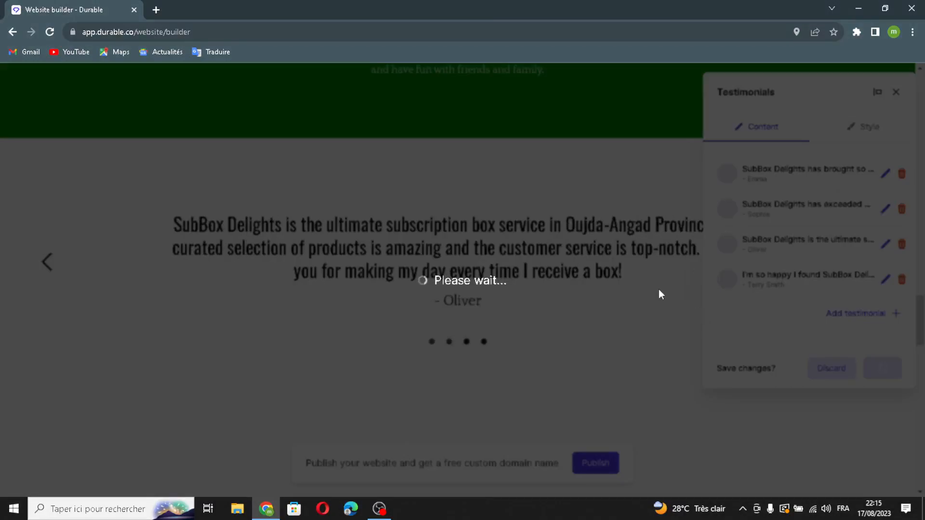
# Open the Gallery section for editing and generate an additional image for it.
pyautogui.scroll(-5, 626, 327)
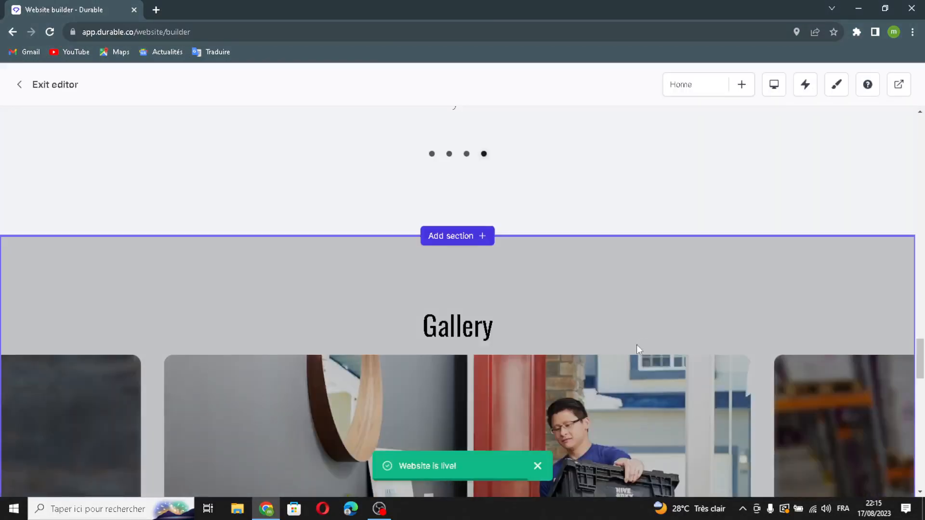
pyautogui.scroll(-3, 614, 367)
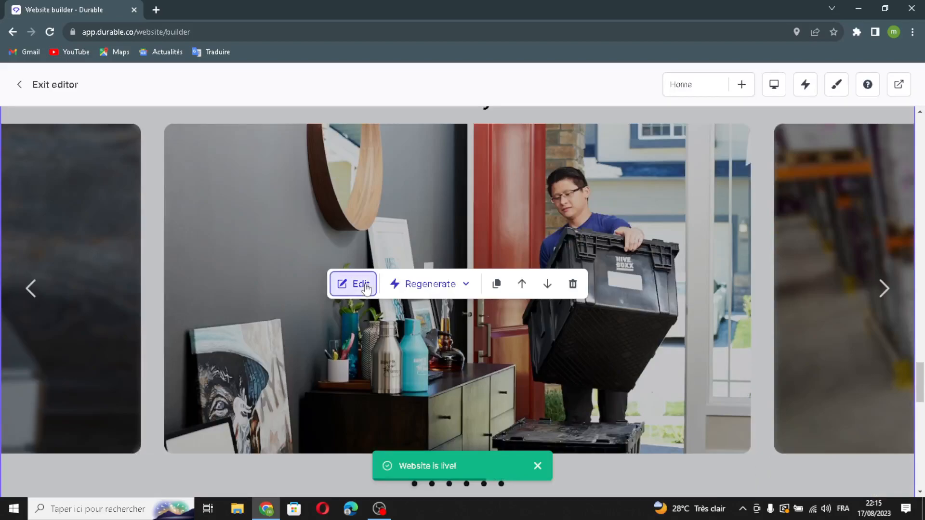
pyautogui.click(339, 283)
pyautogui.click(839, 186)
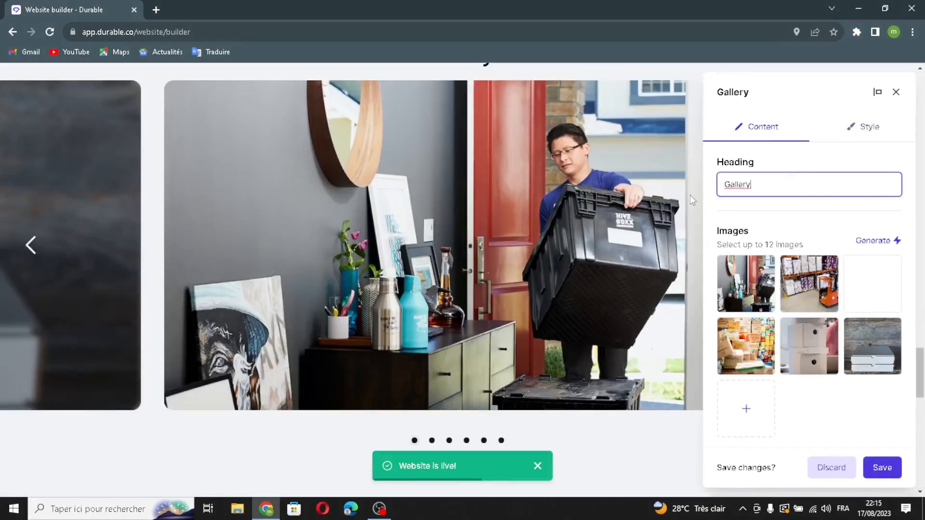
pyautogui.click(863, 241)
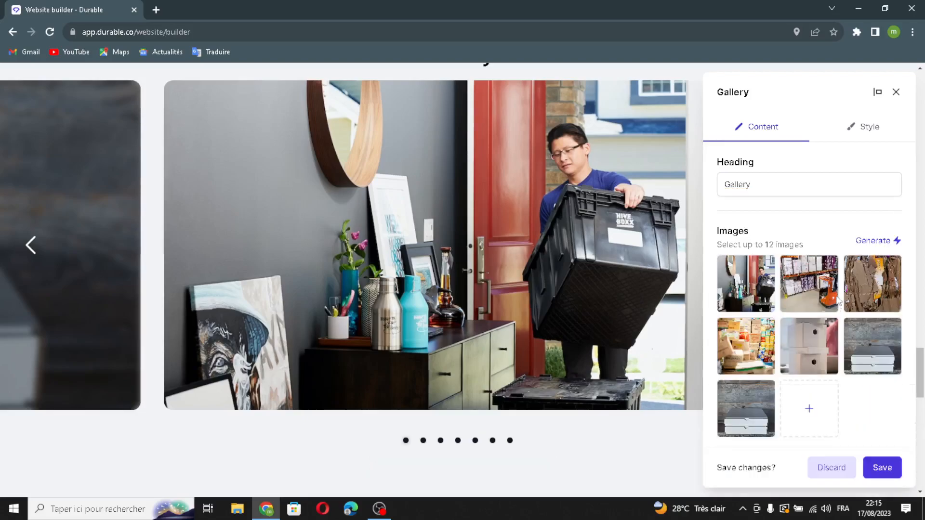
# Insert a Shutterstock image of a hand touching gears, found with "susbscription boxes", into the Gallery and save the section.
pyautogui.click(801, 430)
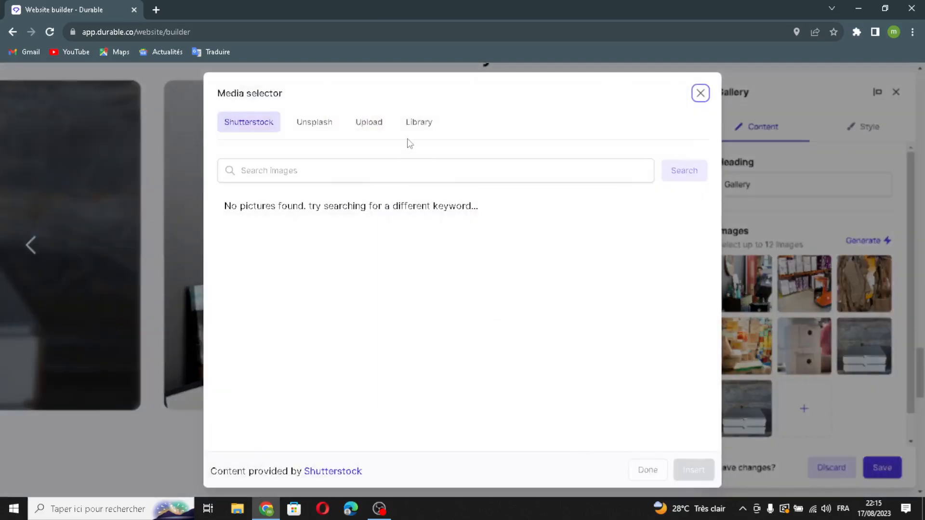
pyautogui.click(380, 127)
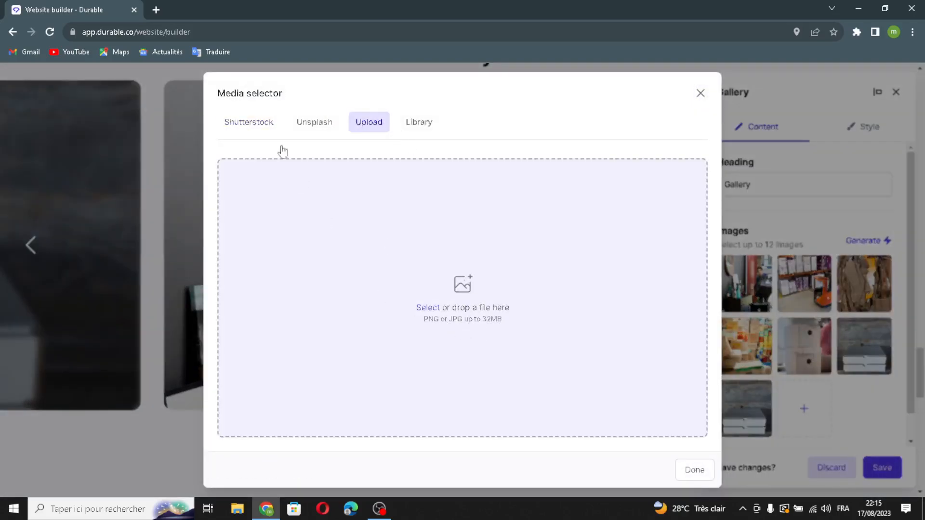
pyautogui.click(421, 123)
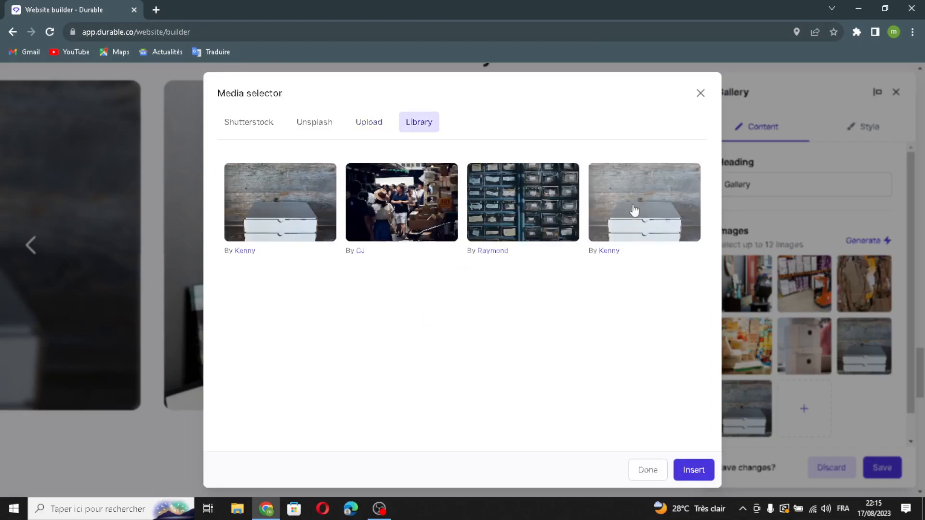
pyautogui.click(225, 130)
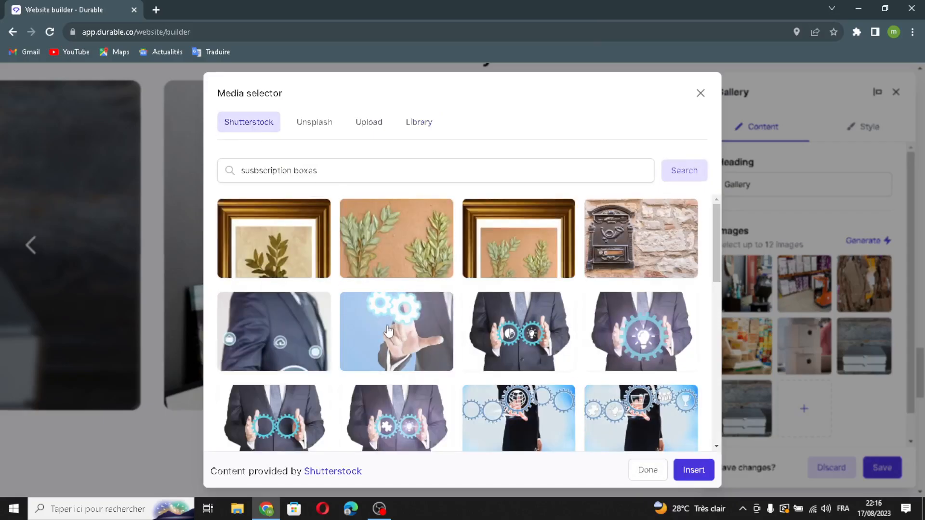
pyautogui.click(419, 343)
pyautogui.click(703, 475)
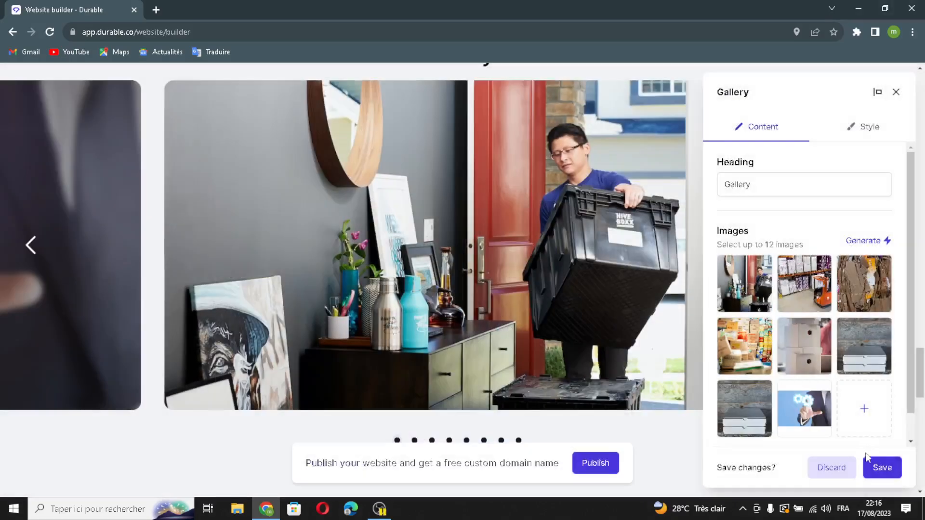
pyautogui.click(883, 469)
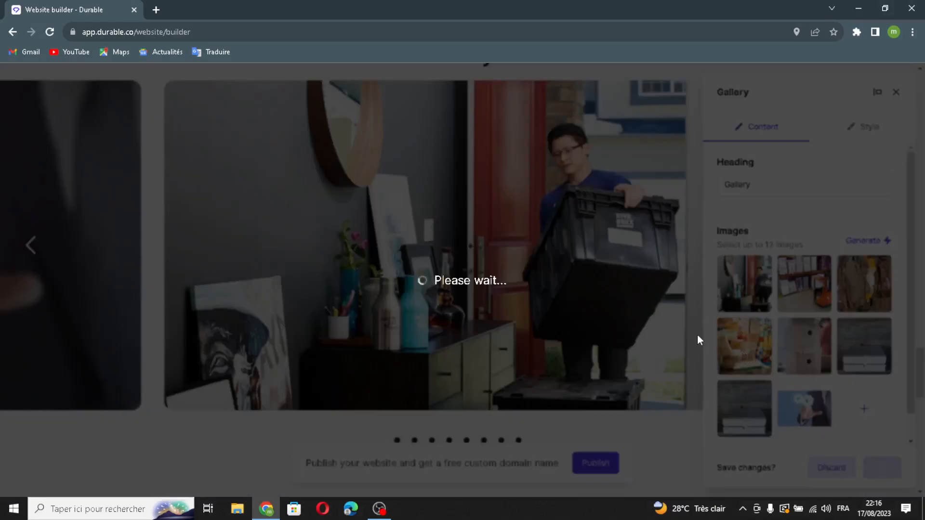
# Open the Location section for editing, examine its heading, address and additional text field form, and close the form without adding anything.
pyautogui.scroll(-8, 611, 383)
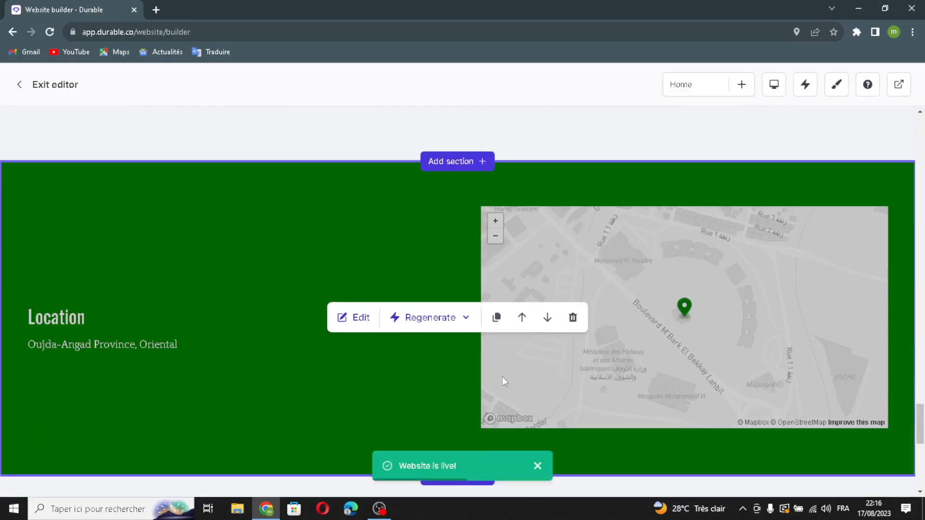
pyautogui.click(366, 324)
pyautogui.moveTo(769, 183); pyautogui.dragTo(868, 198)
pyautogui.click(895, 273)
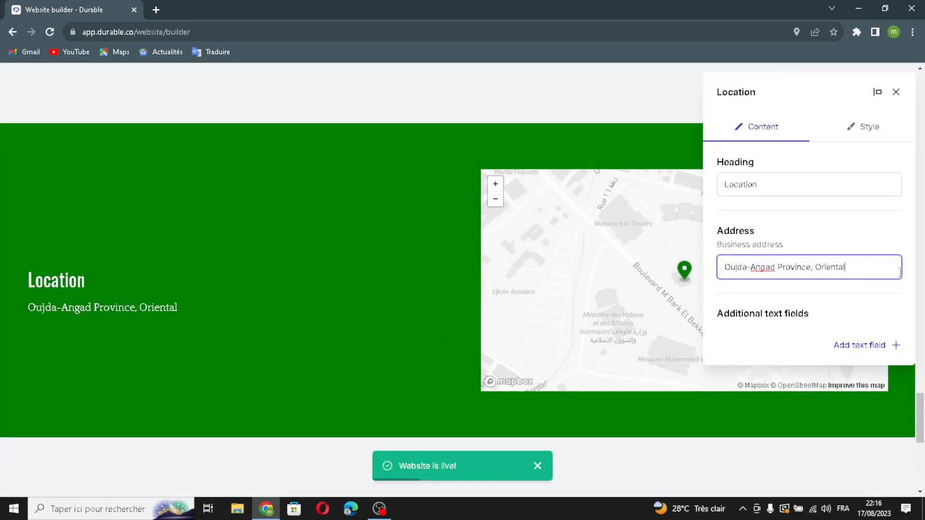
pyautogui.click(862, 346)
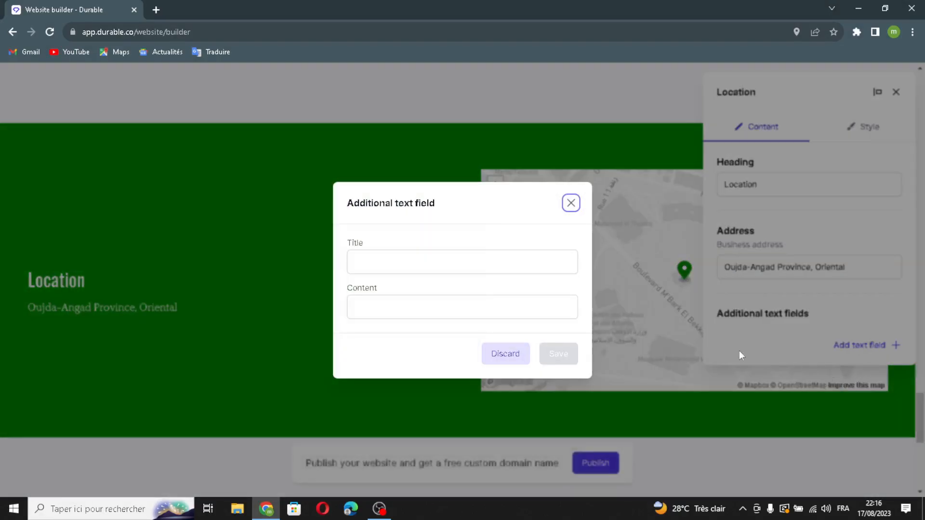
pyautogui.click(453, 260)
pyautogui.click(430, 299)
pyautogui.click(573, 206)
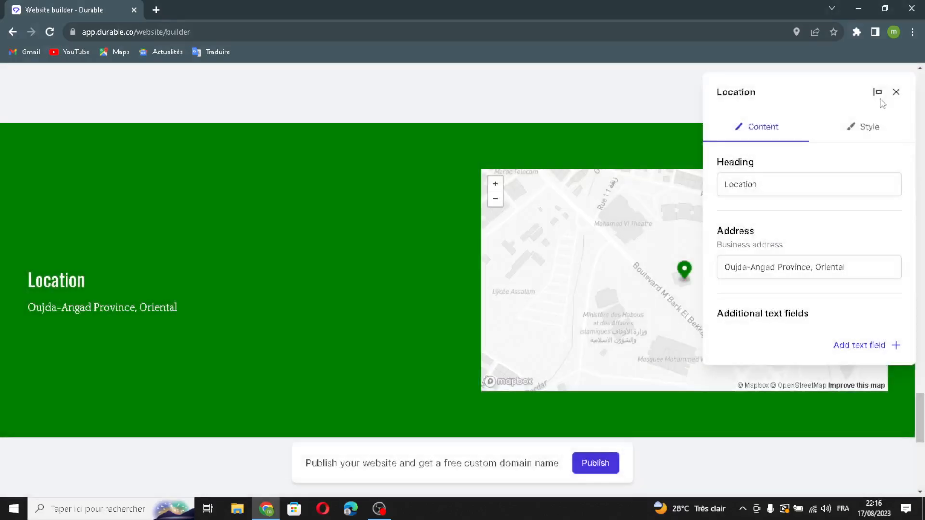
# Review the Location section's style settings, including map type, marker color, spacing and background, and close the section editor.
pyautogui.click(862, 130)
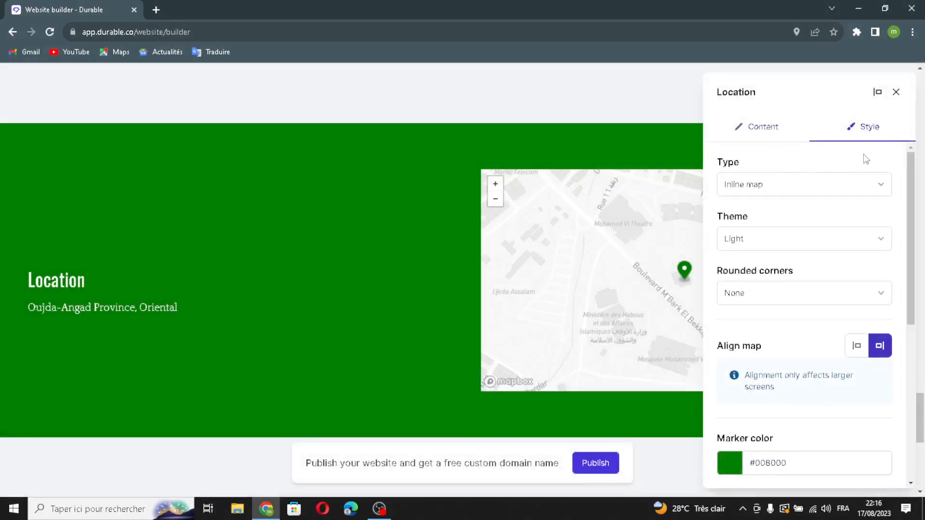
pyautogui.click(831, 193)
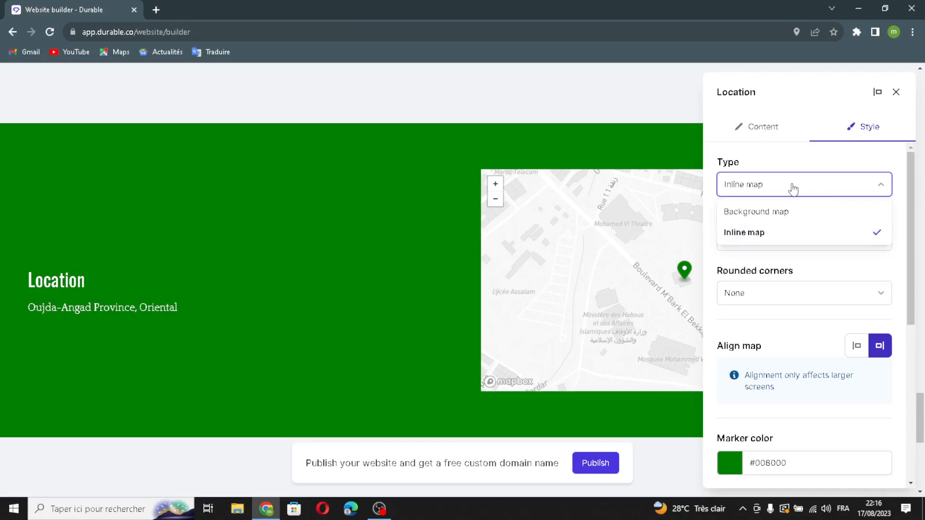
pyautogui.click(790, 186)
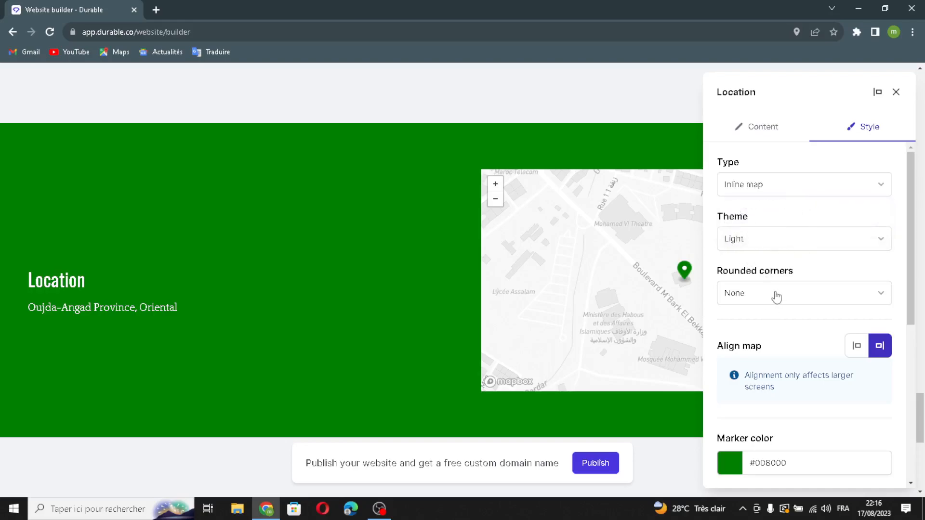
pyautogui.scroll(-3, 788, 320)
pyautogui.scroll(-3, 773, 303)
pyautogui.scroll(2, 763, 270)
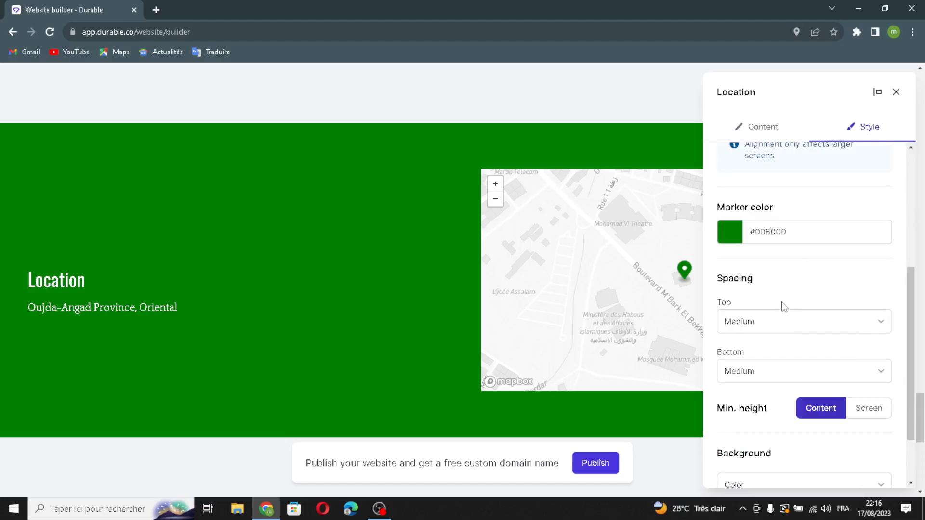
pyautogui.scroll(-2, 799, 364)
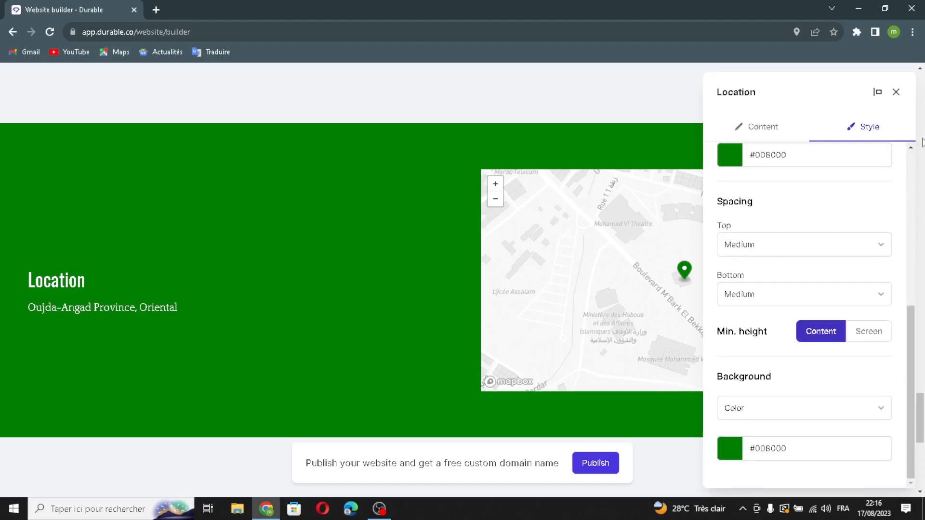
pyautogui.click(895, 92)
# Open the Contact Us Today form section for editing, examine its custom fields and close their dialog.
pyautogui.scroll(-3, 403, 295)
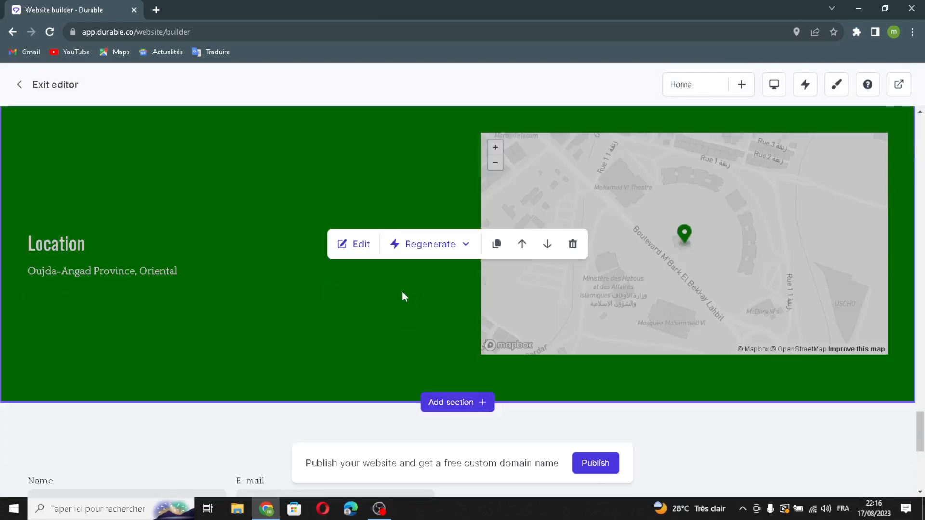
pyautogui.scroll(-2, 422, 364)
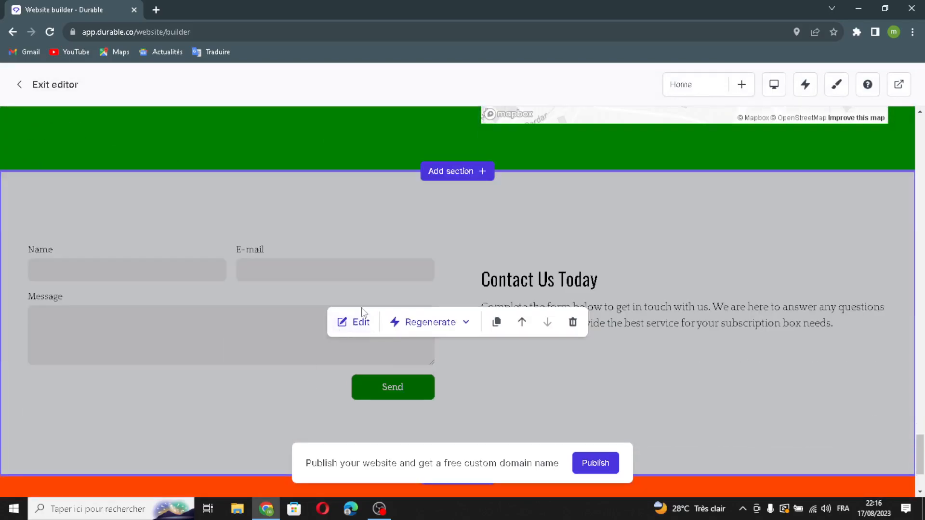
pyautogui.click(352, 326)
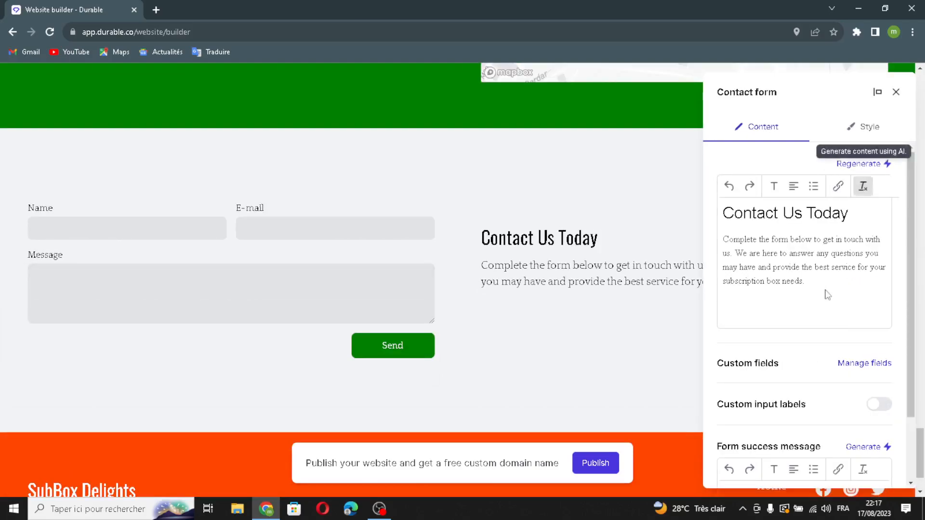
pyautogui.click(853, 367)
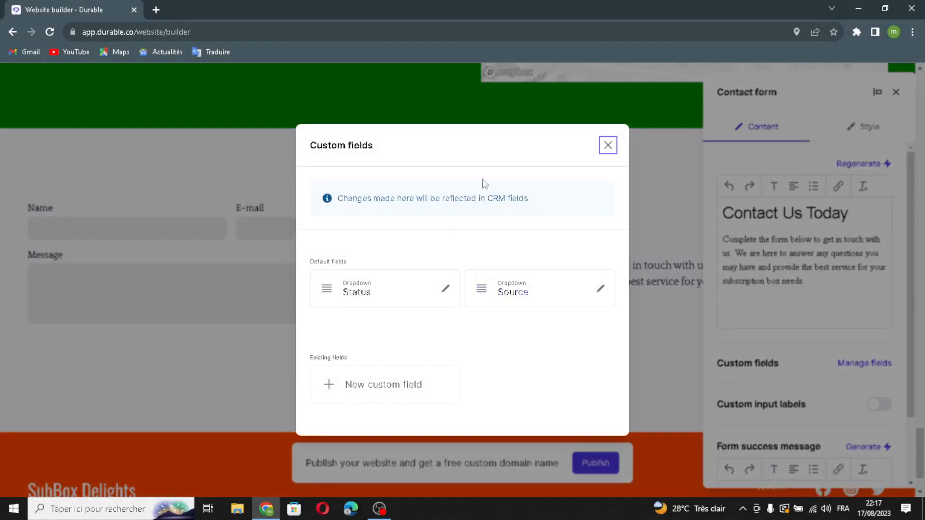
pyautogui.click(608, 145)
# Enable custom input labels for the contact form and generate its form success message.
pyautogui.scroll(-2, 833, 407)
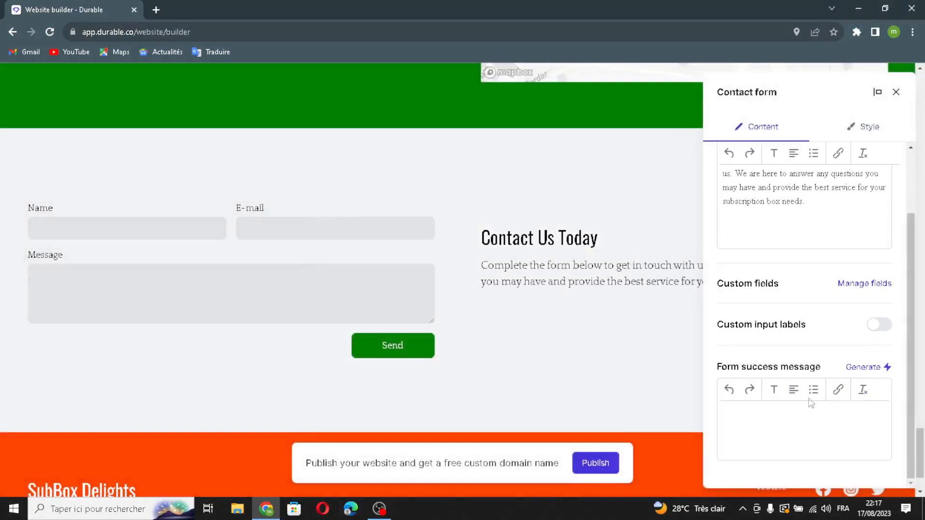
pyautogui.click(878, 326)
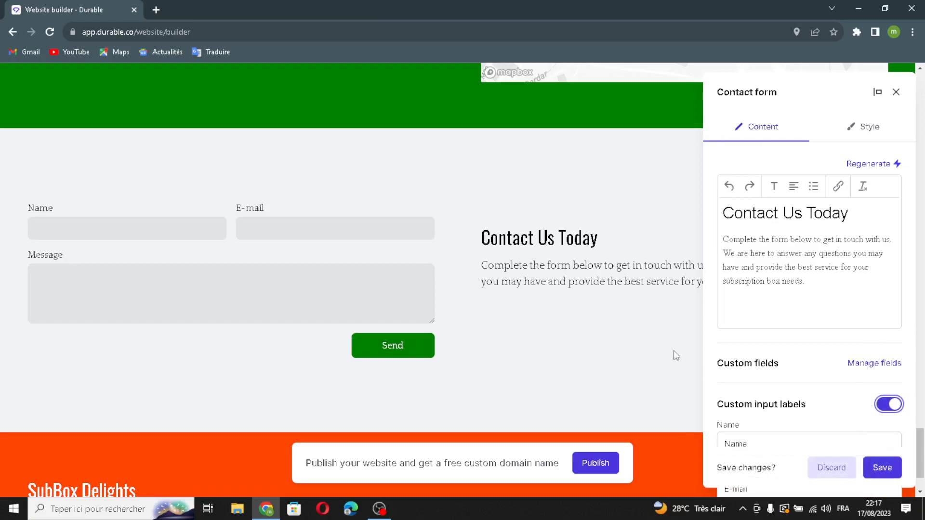
pyautogui.scroll(-2, 779, 351)
pyautogui.scroll(-5, 867, 340)
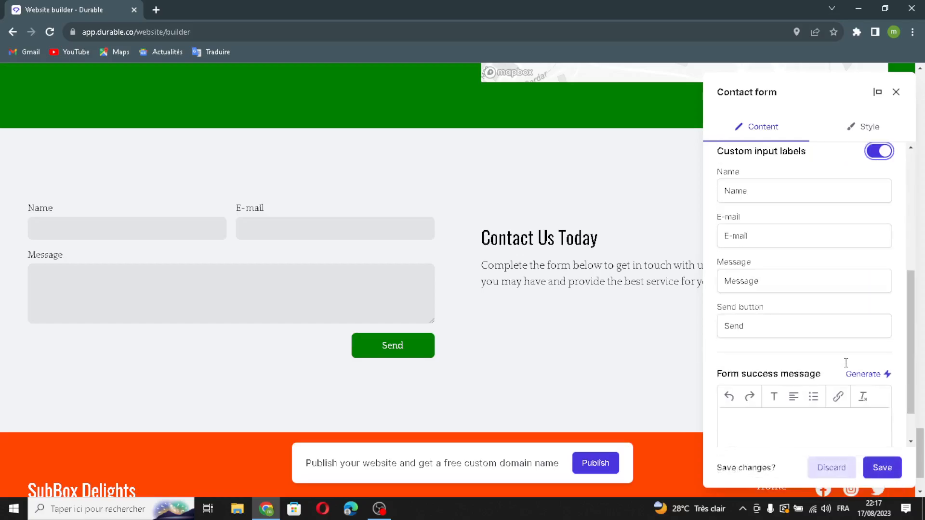
pyautogui.click(864, 328)
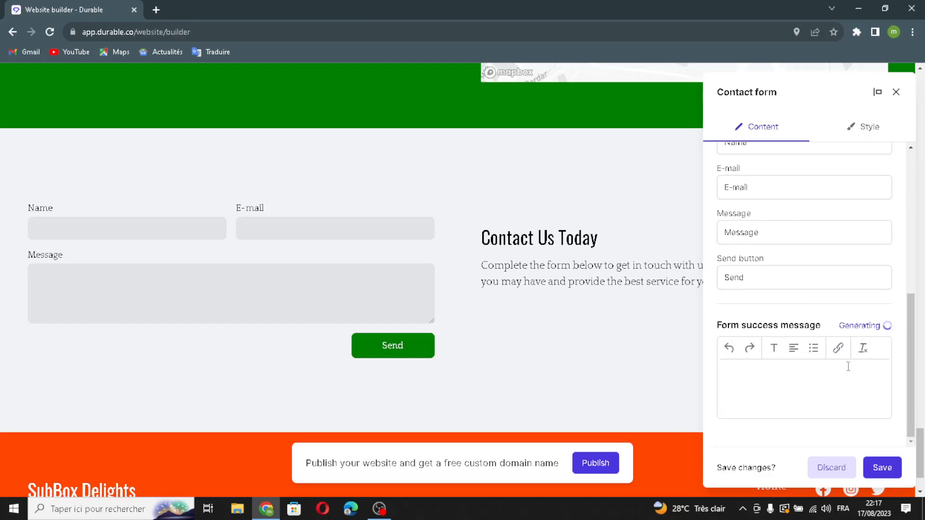
# Review the contact form's style settings, including alignment, spacing and background, and save the contact form changes.
pyautogui.click(843, 132)
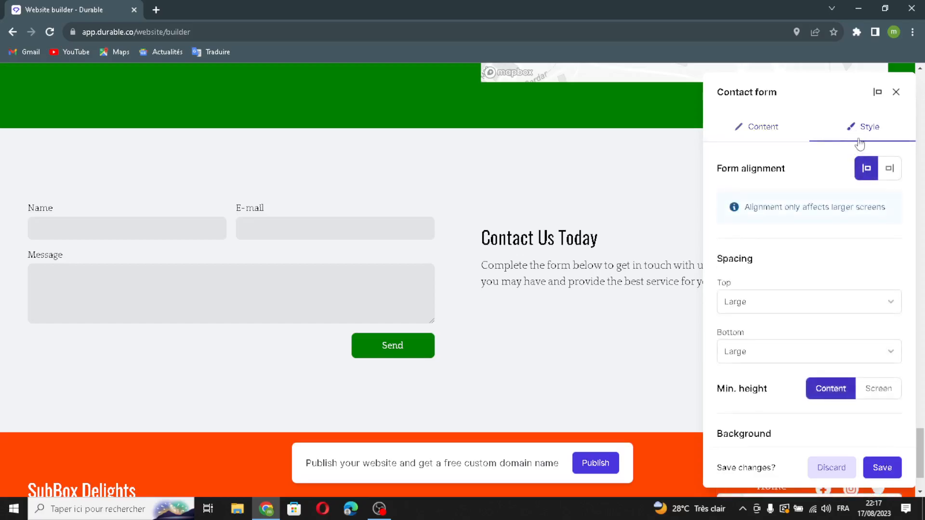
pyautogui.scroll(-2, 845, 168)
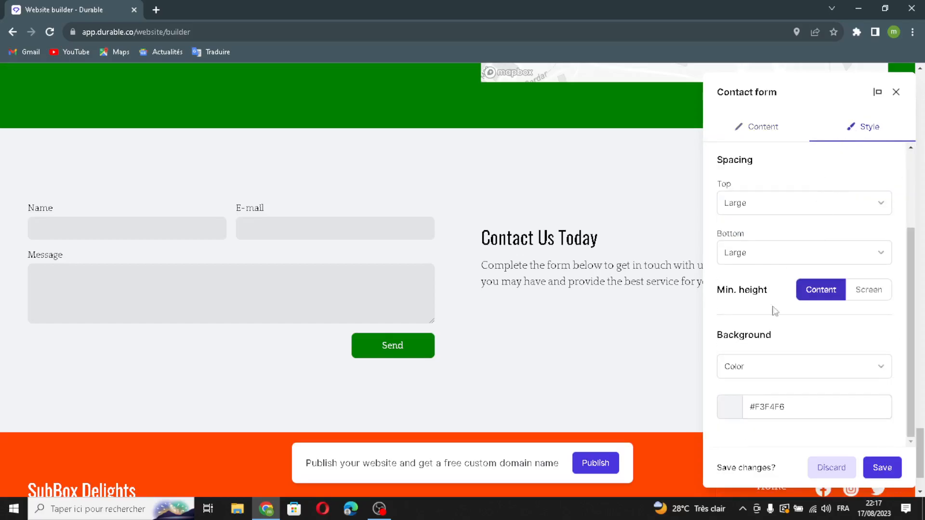
pyautogui.click(881, 468)
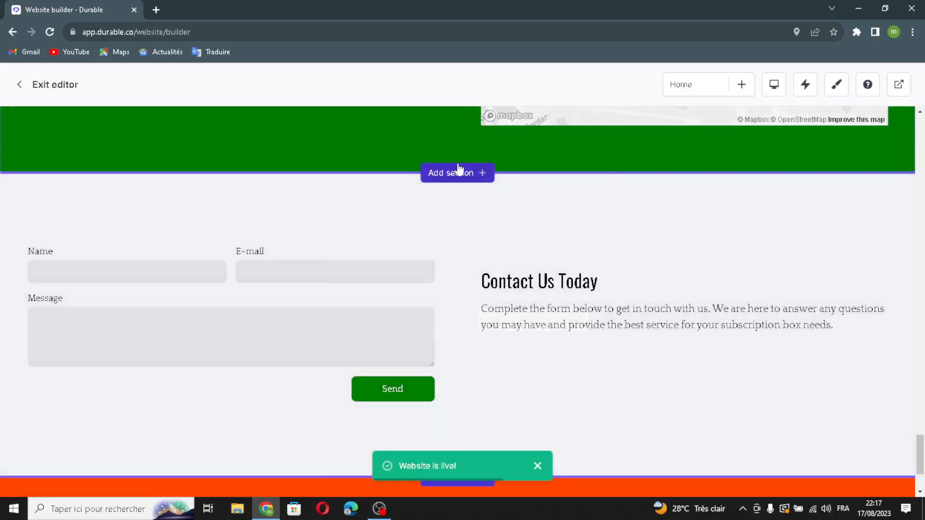
# Open the website footer for editing, enable replacing the company name with a logo, and examine the additional details and social links settings.
pyautogui.scroll(-3, 499, 227)
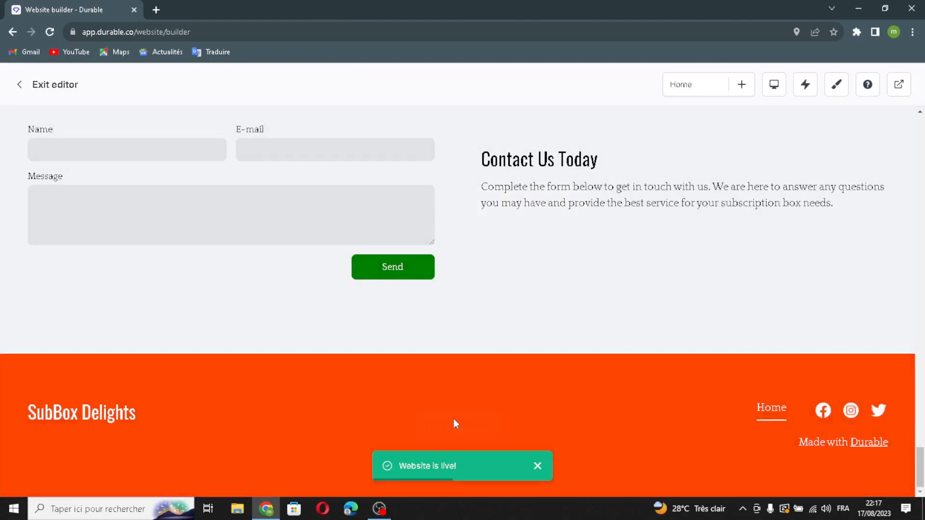
pyautogui.click(461, 426)
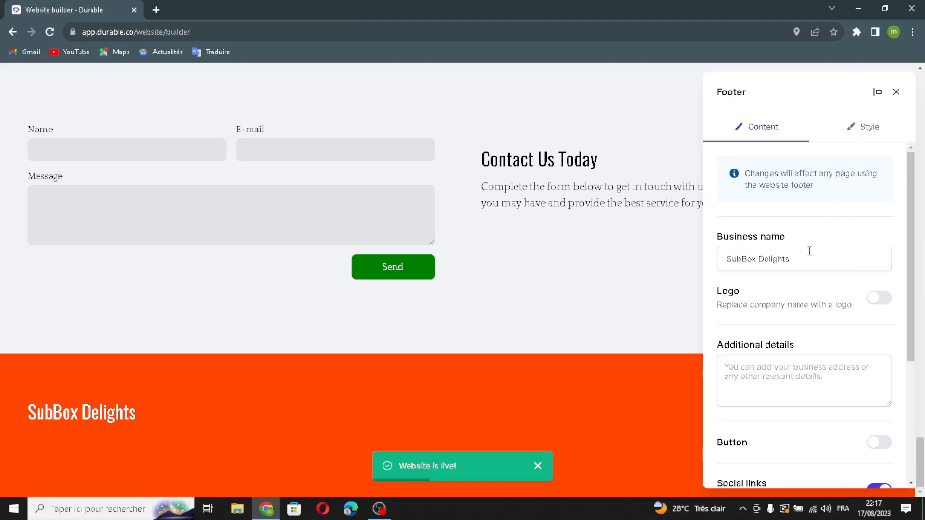
pyautogui.click(878, 298)
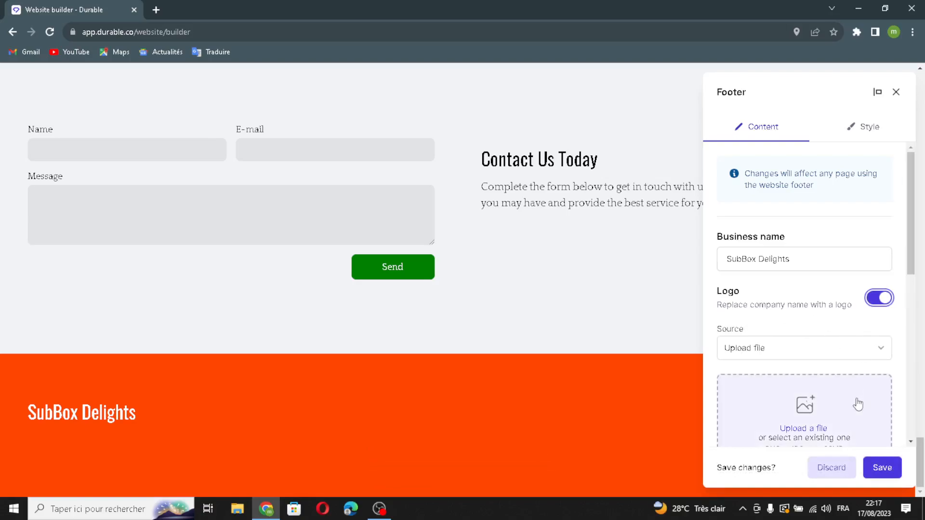
pyautogui.scroll(-4, 858, 404)
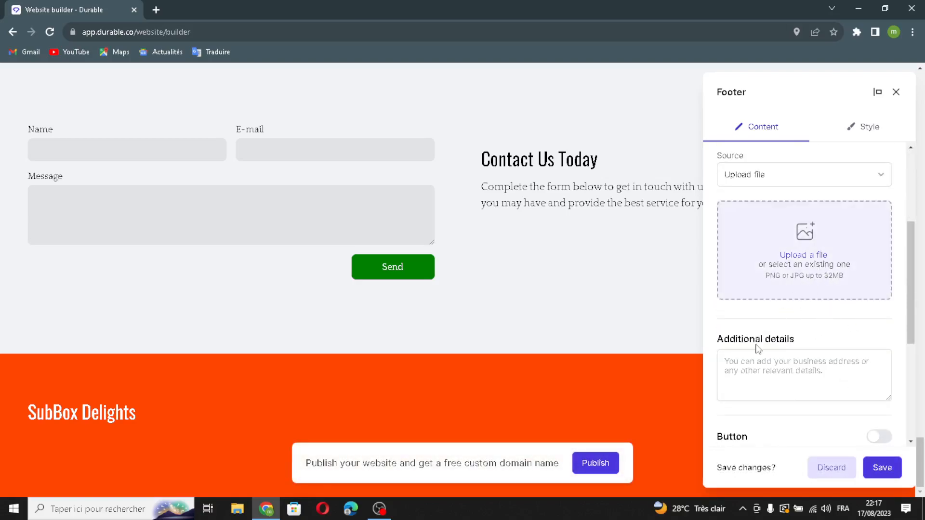
pyautogui.click(771, 385)
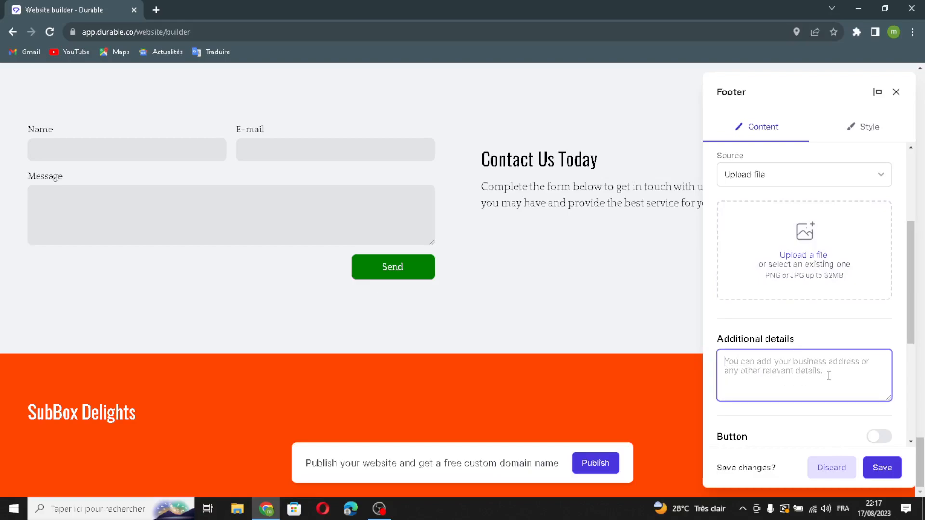
pyautogui.scroll(-4, 857, 395)
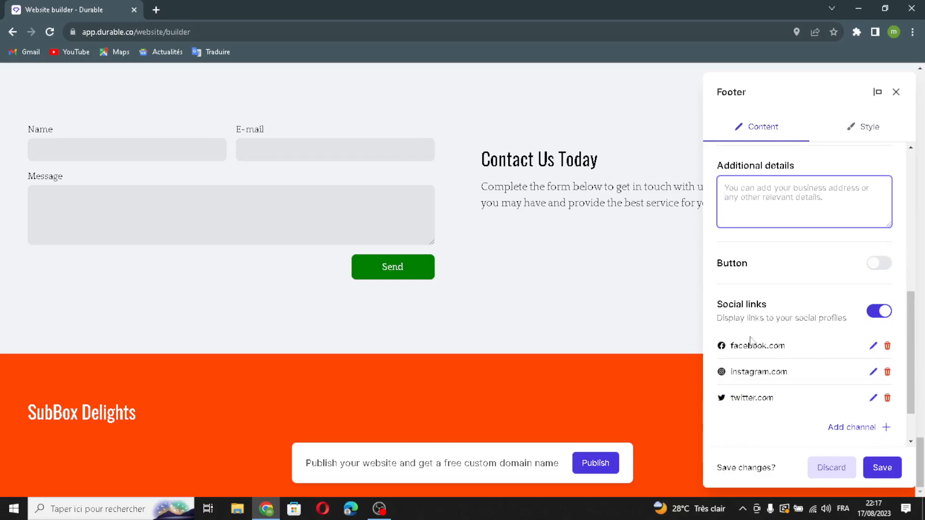
# Examine the channel types available for a new footer social link, close the form without adding one, and save the footer changes.
pyautogui.click(850, 427)
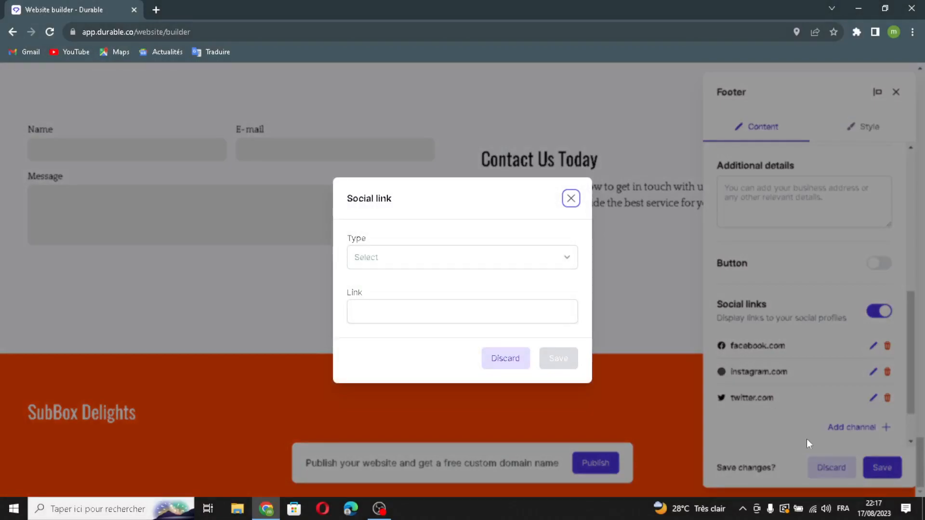
pyautogui.click(486, 255)
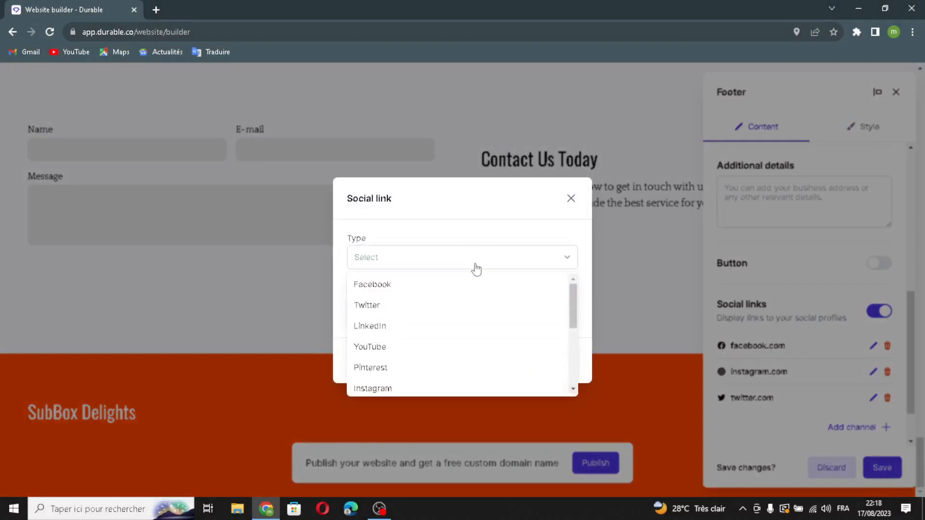
pyautogui.click(475, 265)
pyautogui.click(392, 258)
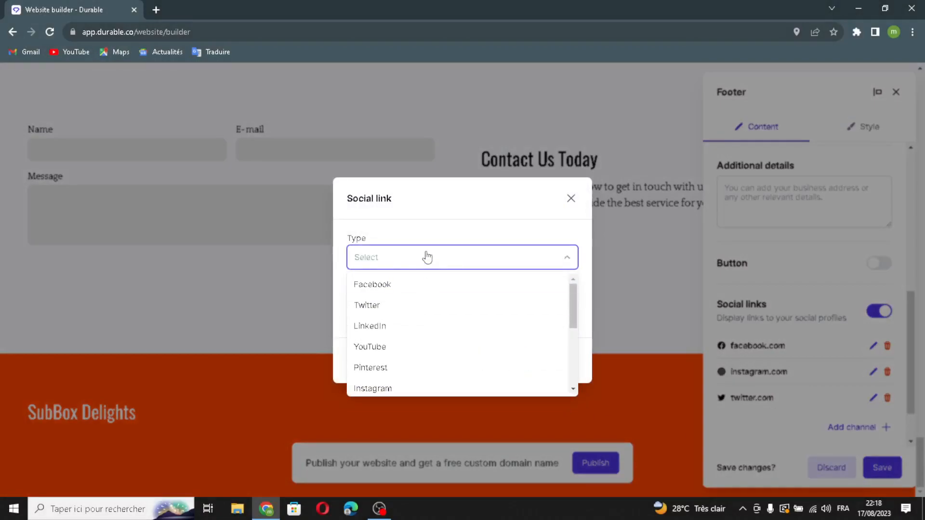
pyautogui.click(427, 258)
pyautogui.click(409, 313)
pyautogui.click(572, 201)
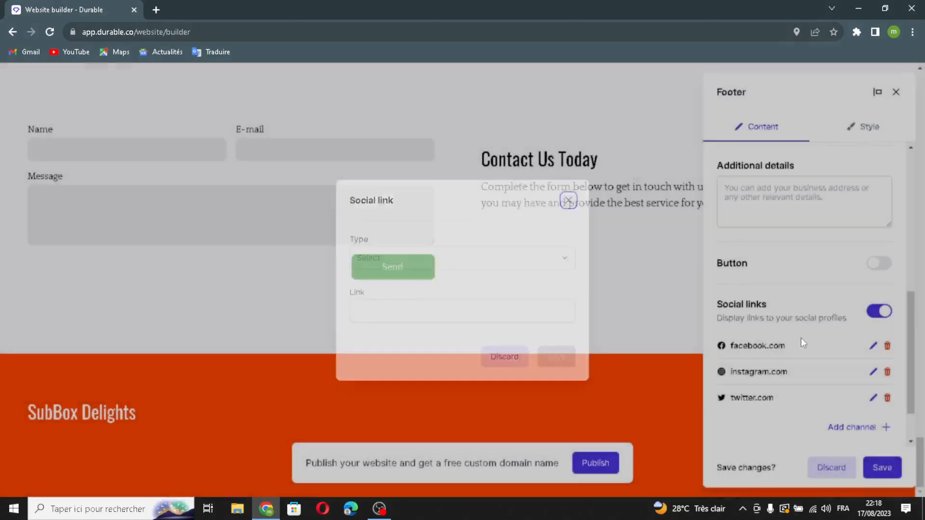
pyautogui.click(885, 472)
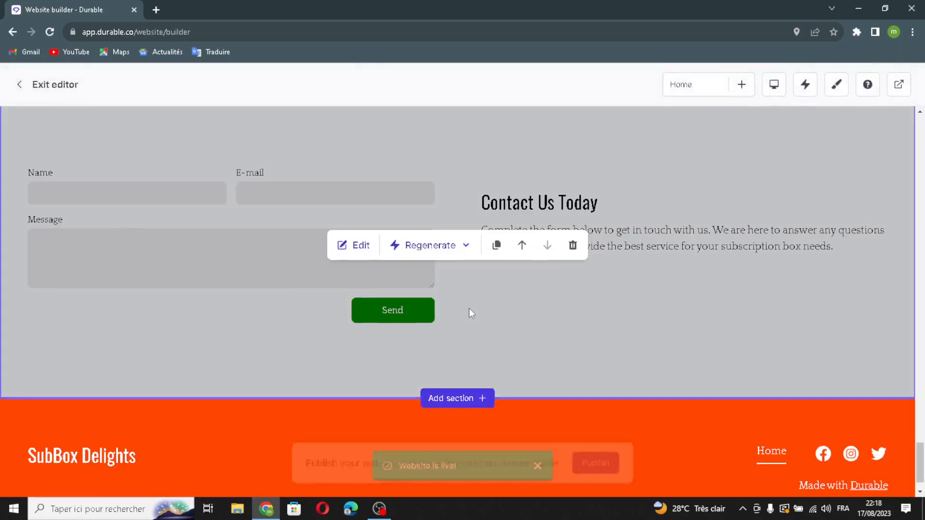
# Regenerate the Contact Us Today section's content and its style, and save the changes.
pyautogui.click(457, 246)
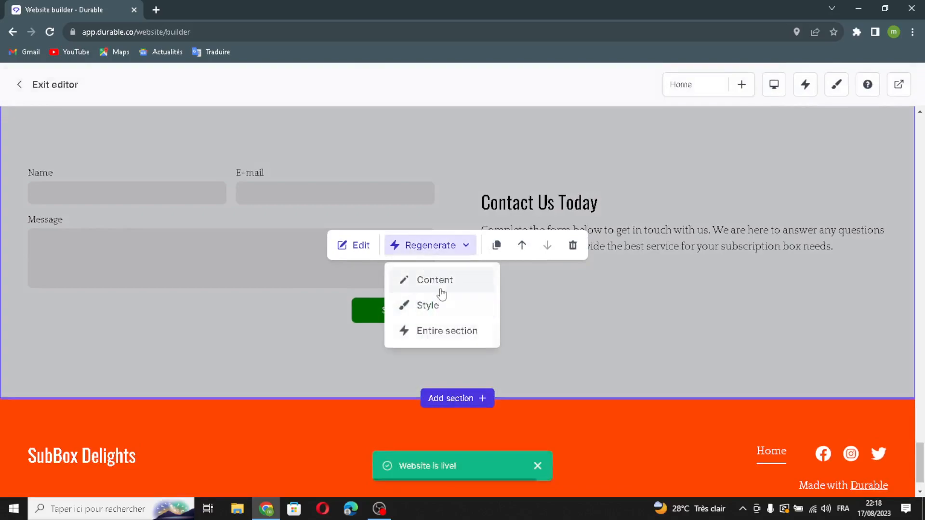
pyautogui.click(456, 280)
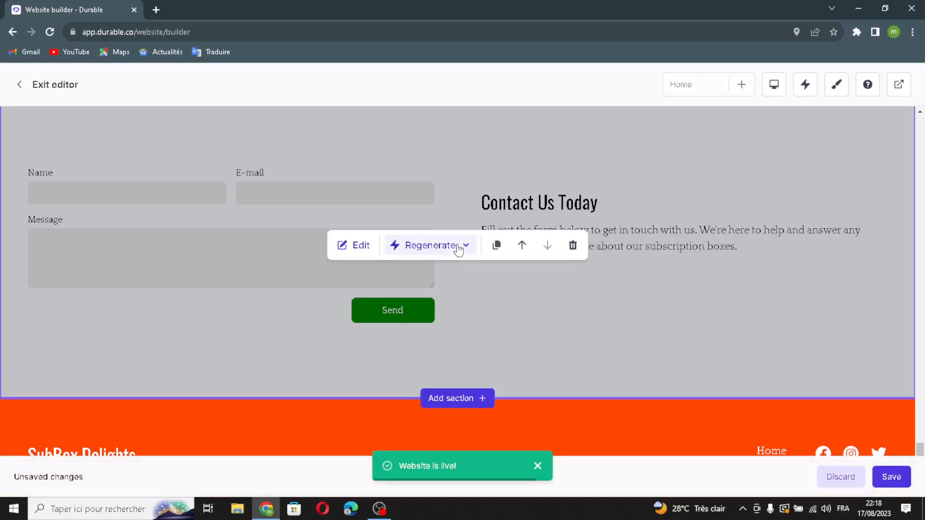
pyautogui.click(458, 247)
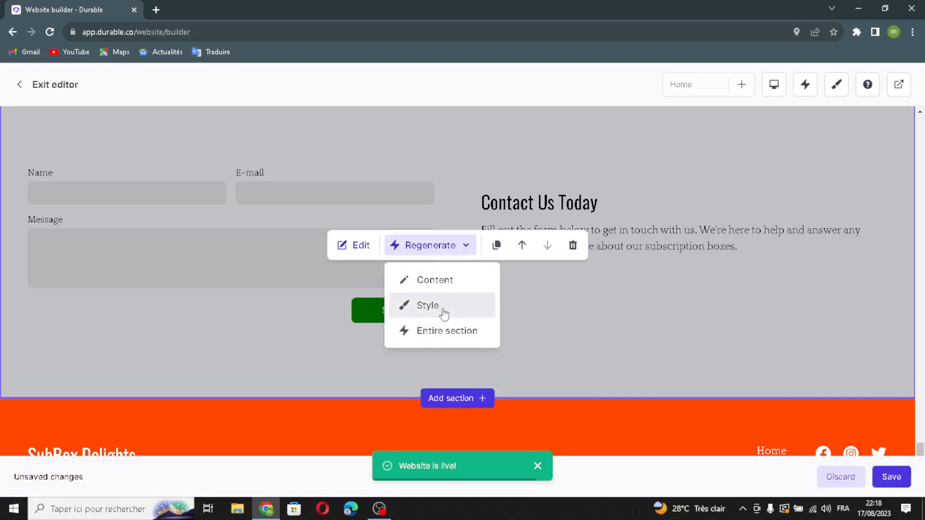
pyautogui.click(478, 308)
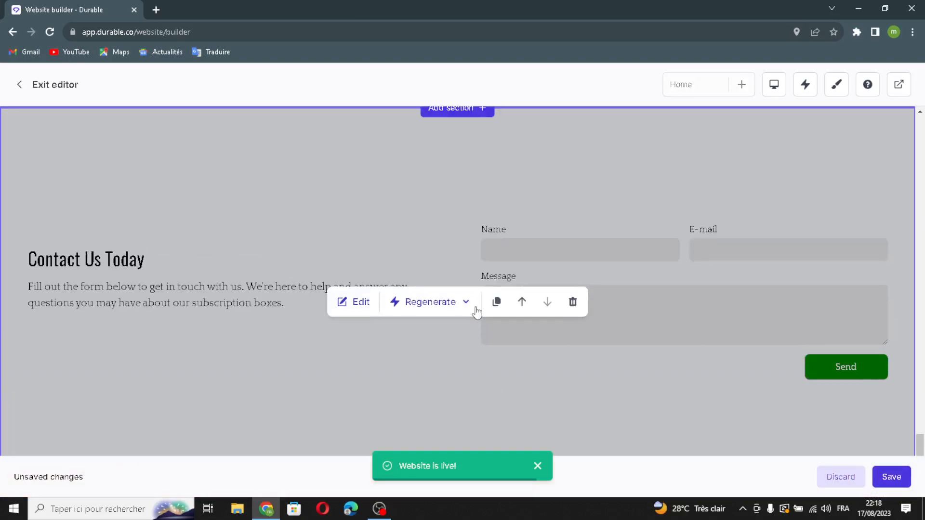
pyautogui.click(449, 307)
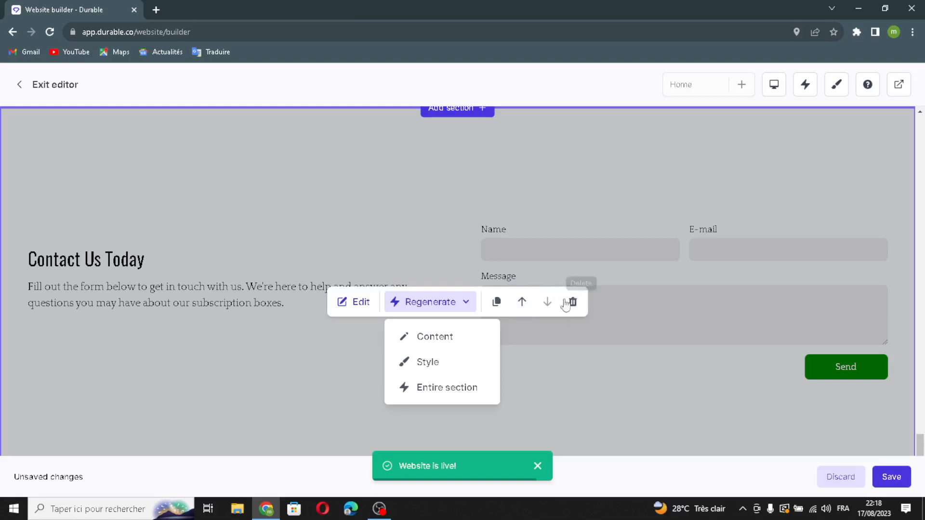
pyautogui.click(692, 330)
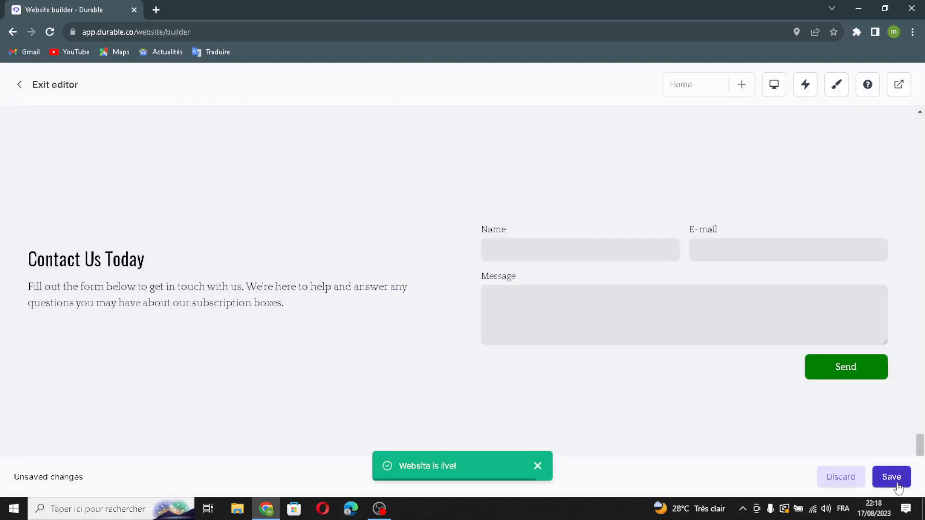
pyautogui.click(891, 477)
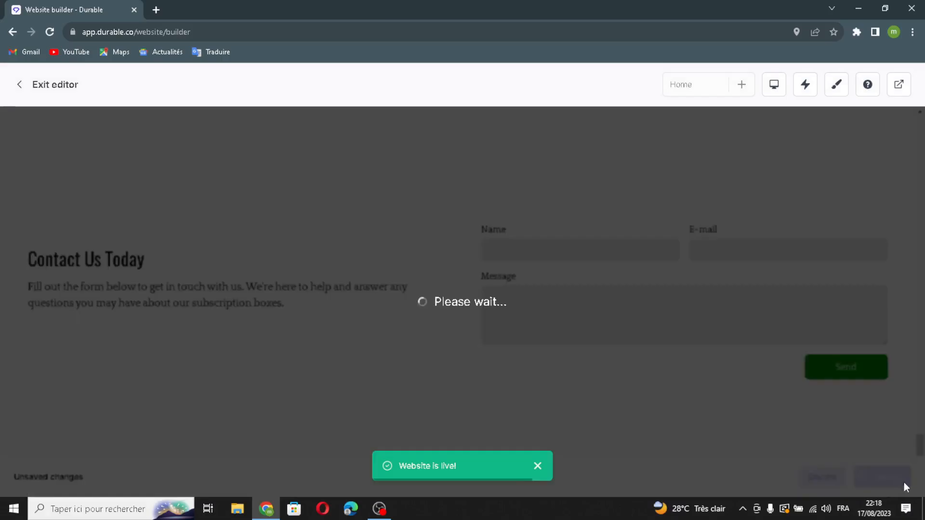